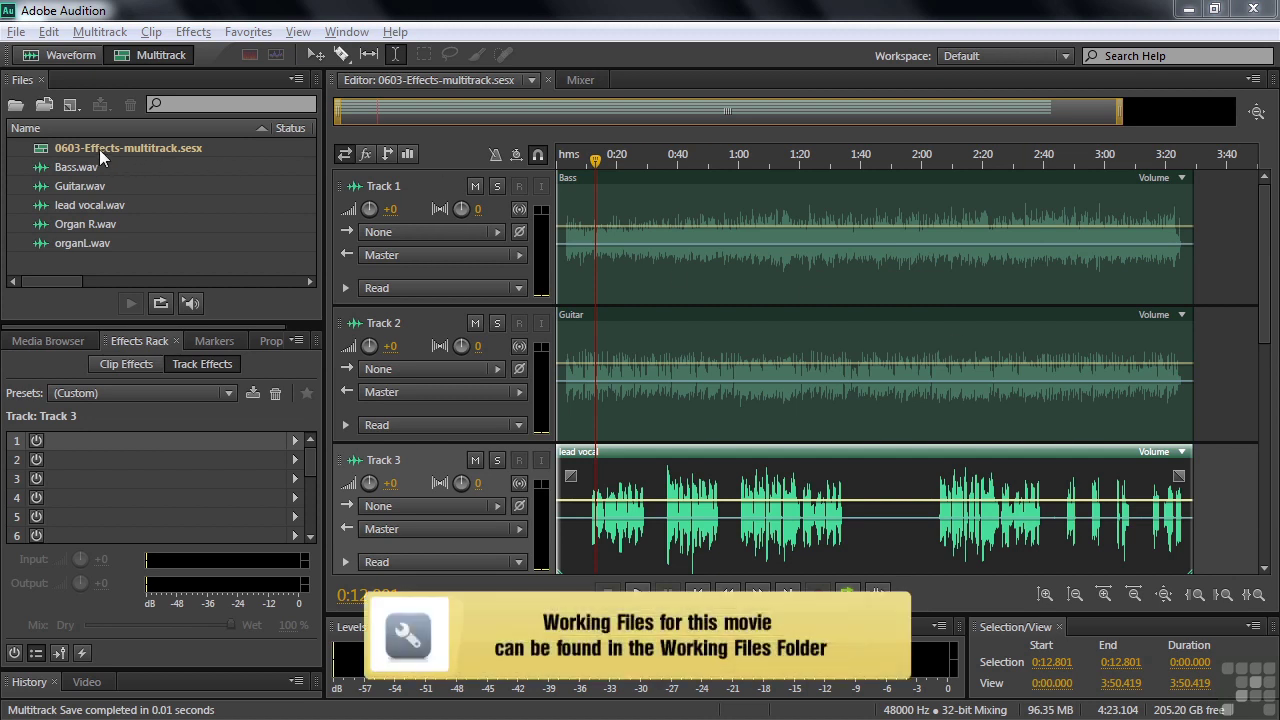
- Bring up the import dialog and dismiss it without importing anything
{"action": "double_click", "coordinate": [107, 264]}
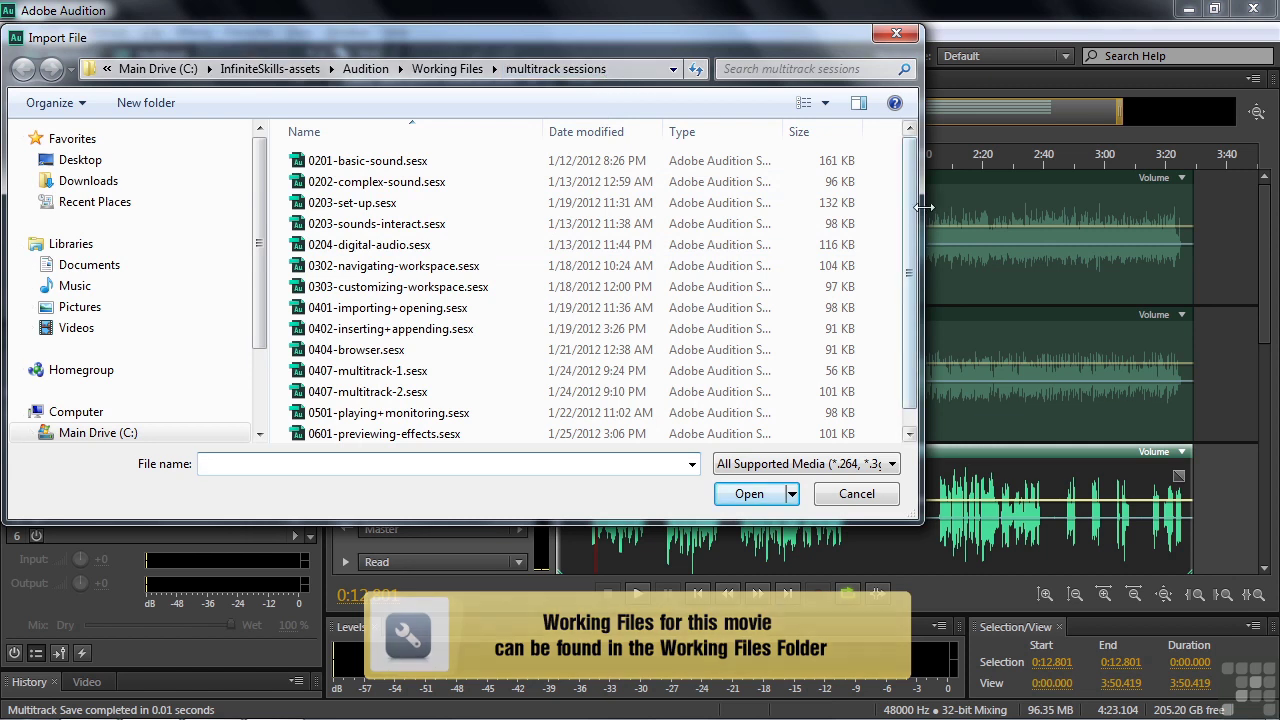
{"action": "scroll", "coordinate": [912, 228], "scroll_direction": "down", "scroll_amount": 1}
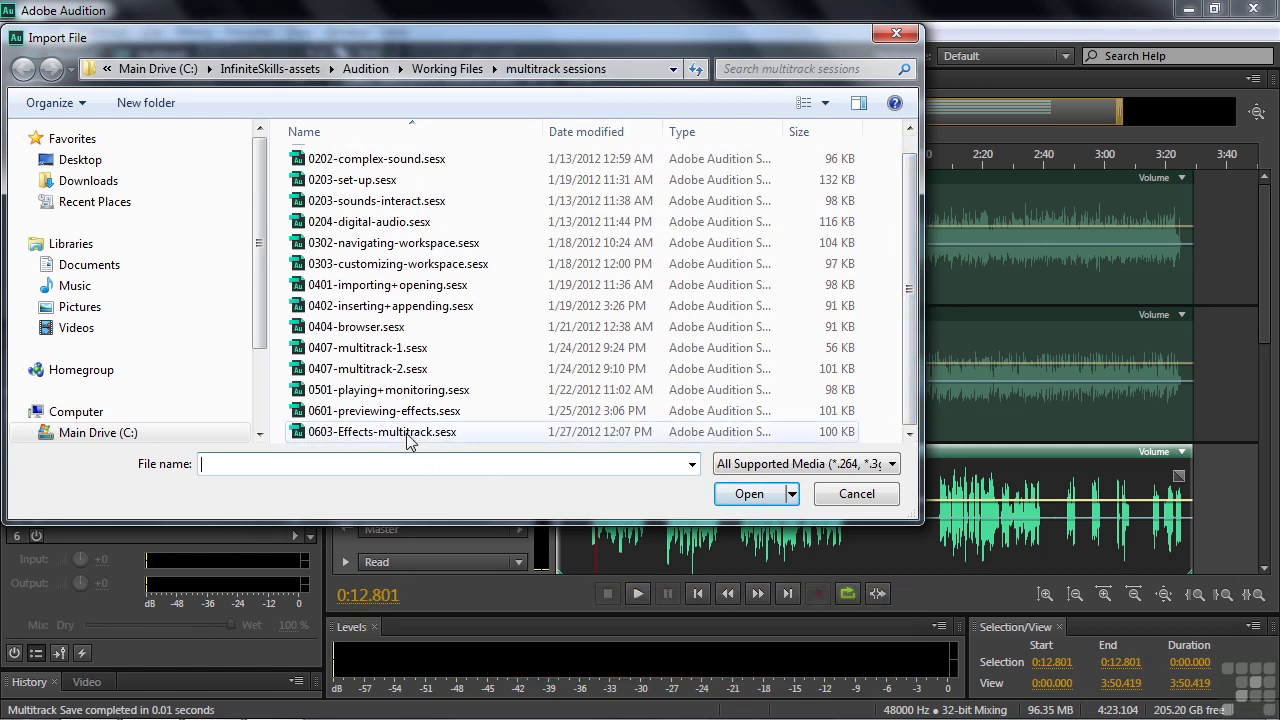
{"action": "left_click", "coordinate": [857, 500]}
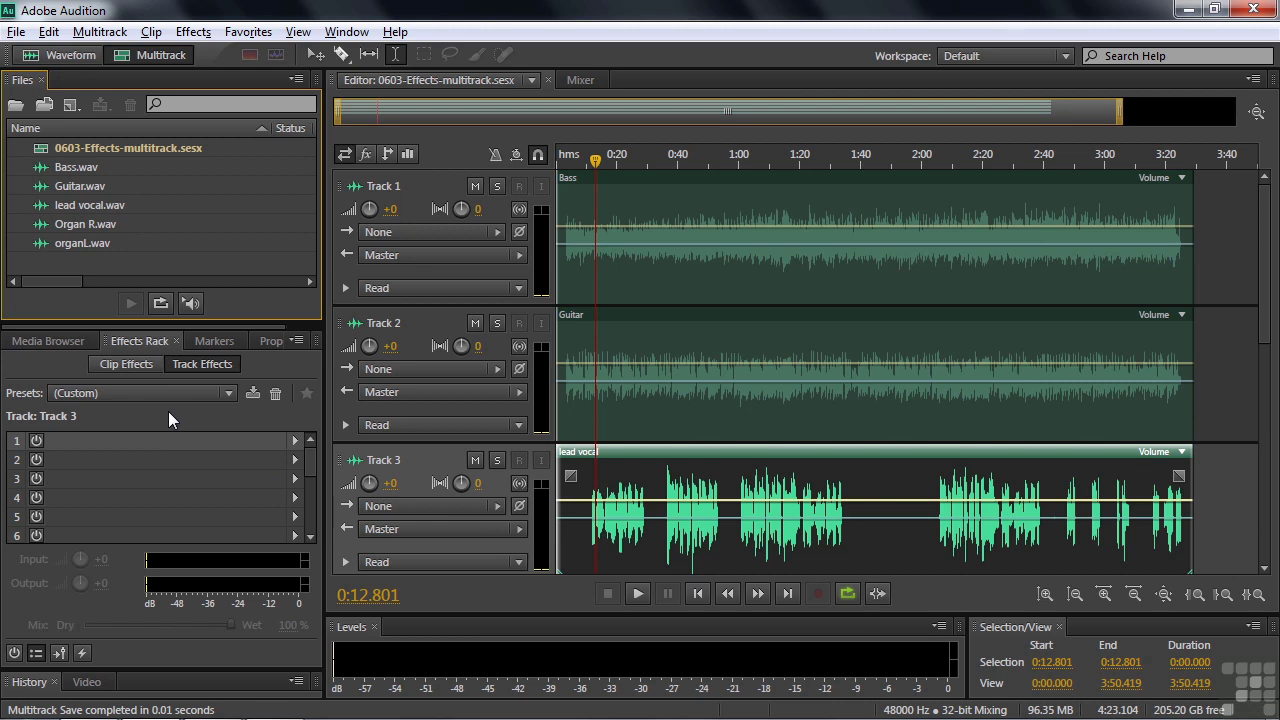
- Put Studio Reverb with default settings in slot 1 of Track 3's track effects
{"action": "left_click", "coordinate": [295, 441]}
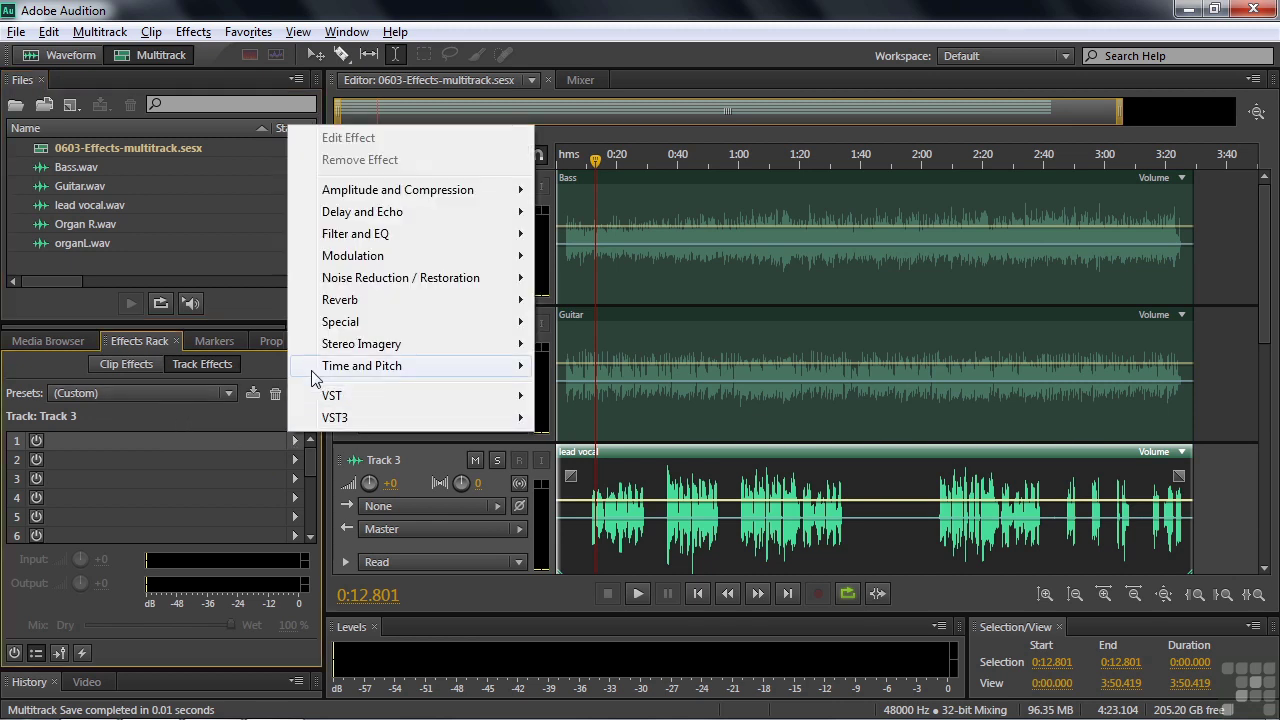
{"action": "mouse_move", "coordinate": [510, 300]}
{"action": "left_click", "coordinate": [617, 367]}
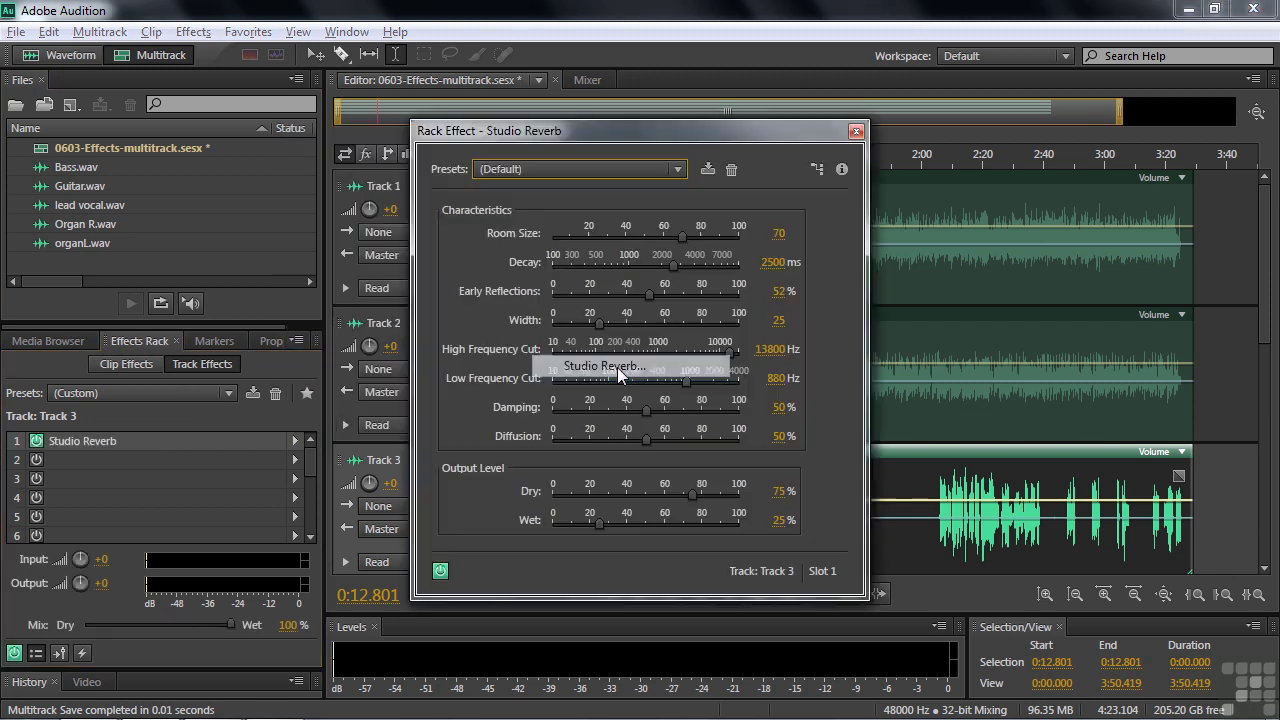
{"action": "left_click", "coordinate": [856, 131]}
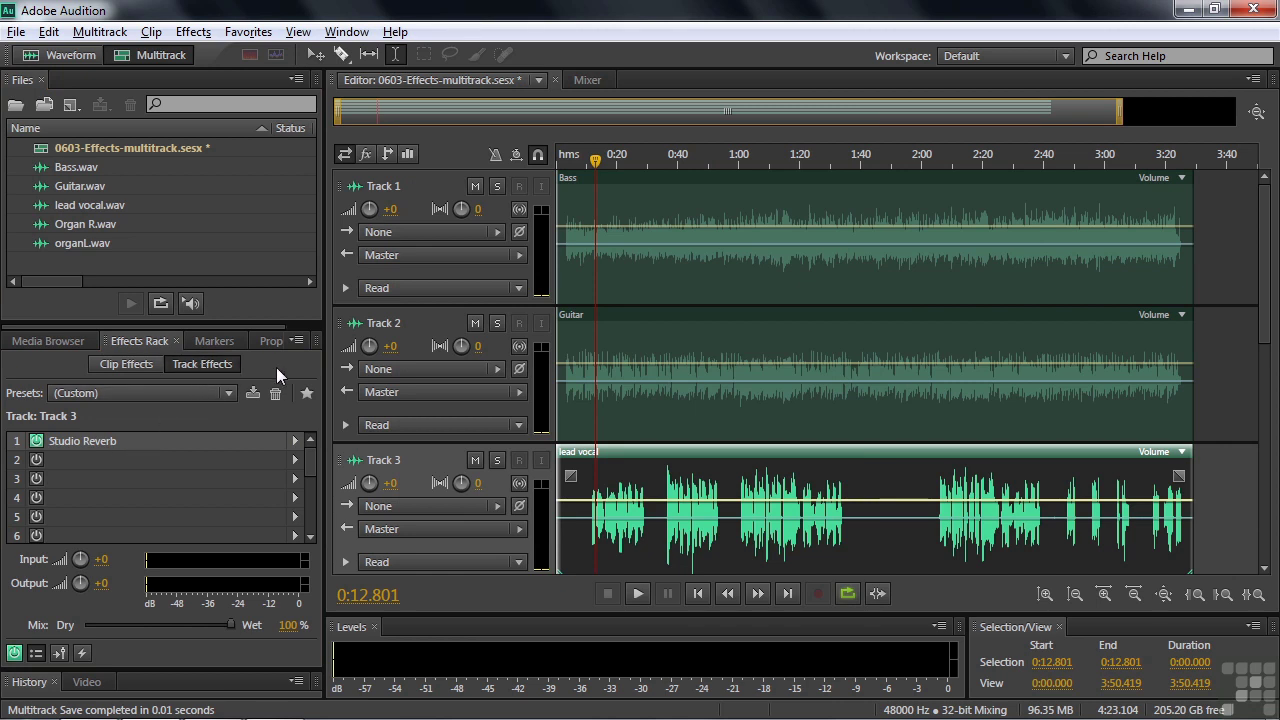
{"action": "left_click", "coordinate": [366, 153]}
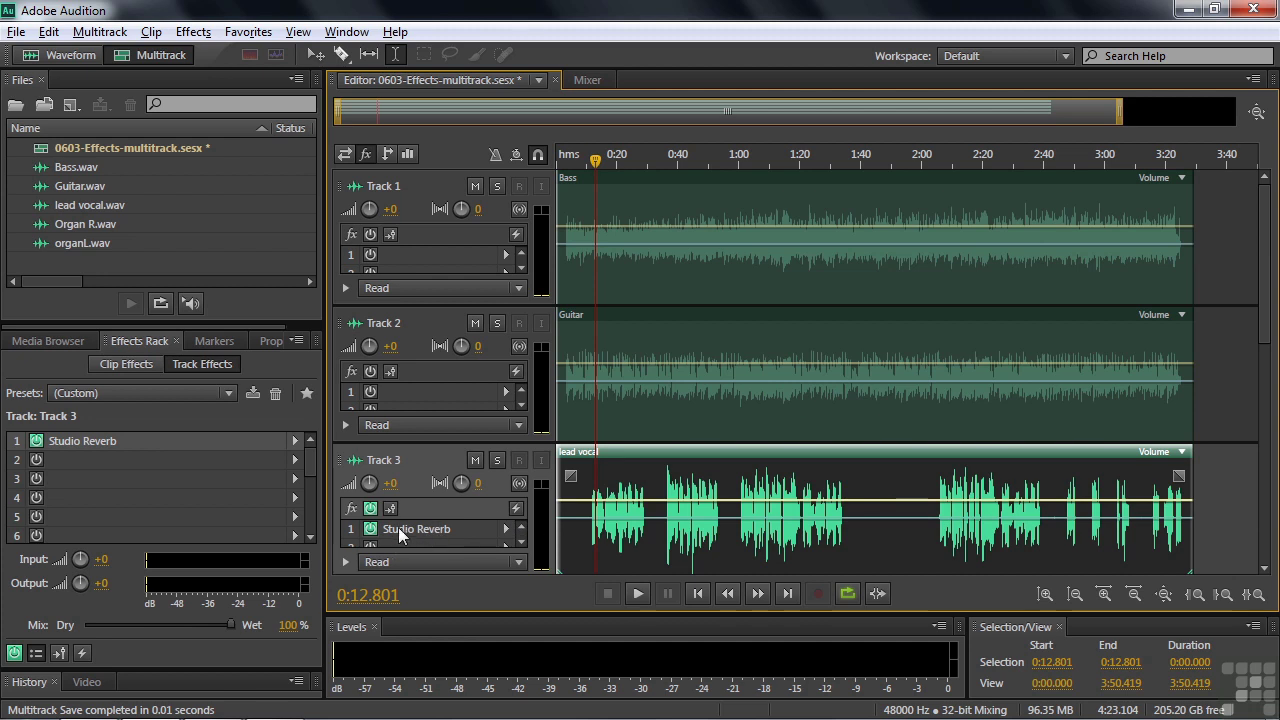
{"action": "left_click", "coordinate": [343, 154]}
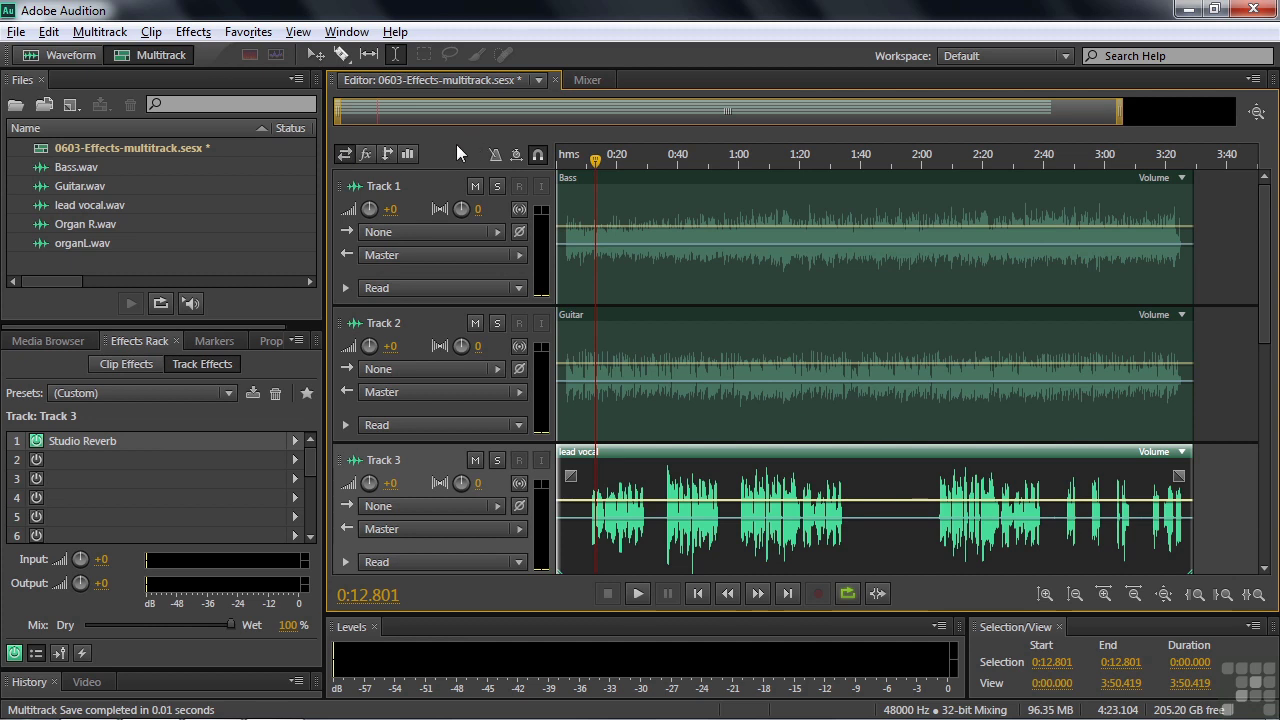
{"action": "left_click", "coordinate": [589, 80]}
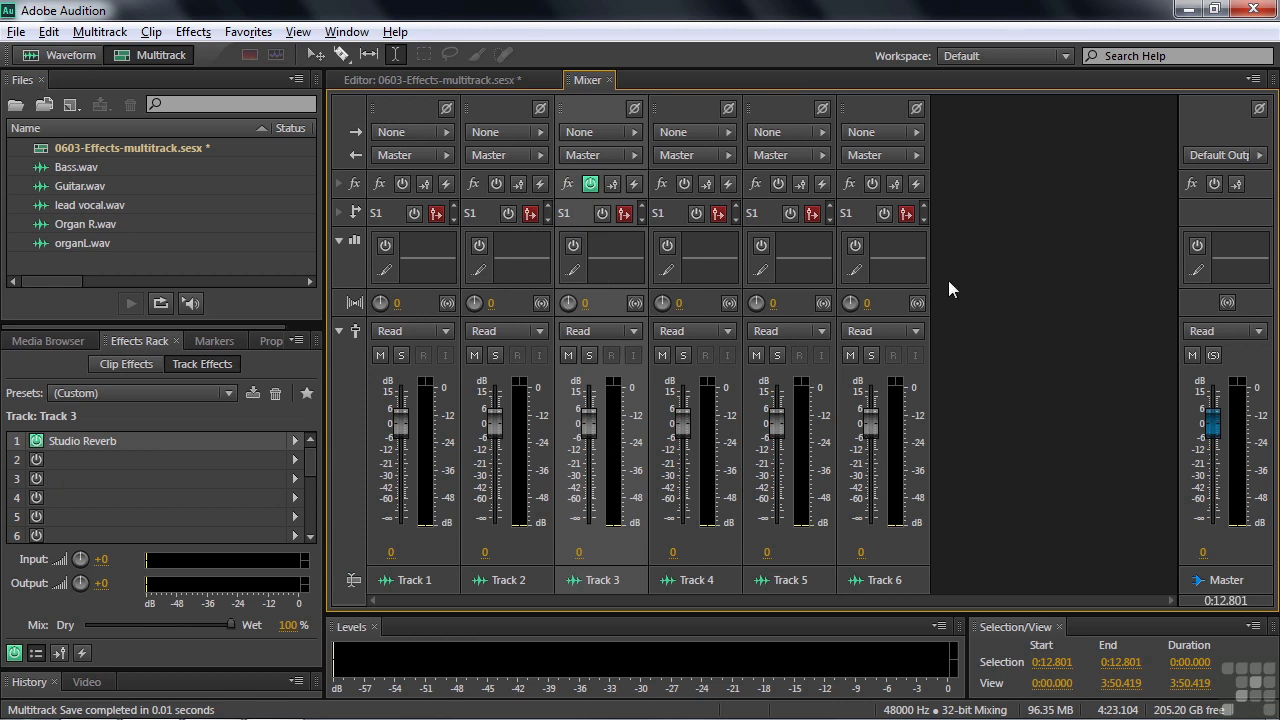
{"action": "key", "text": "grave"}
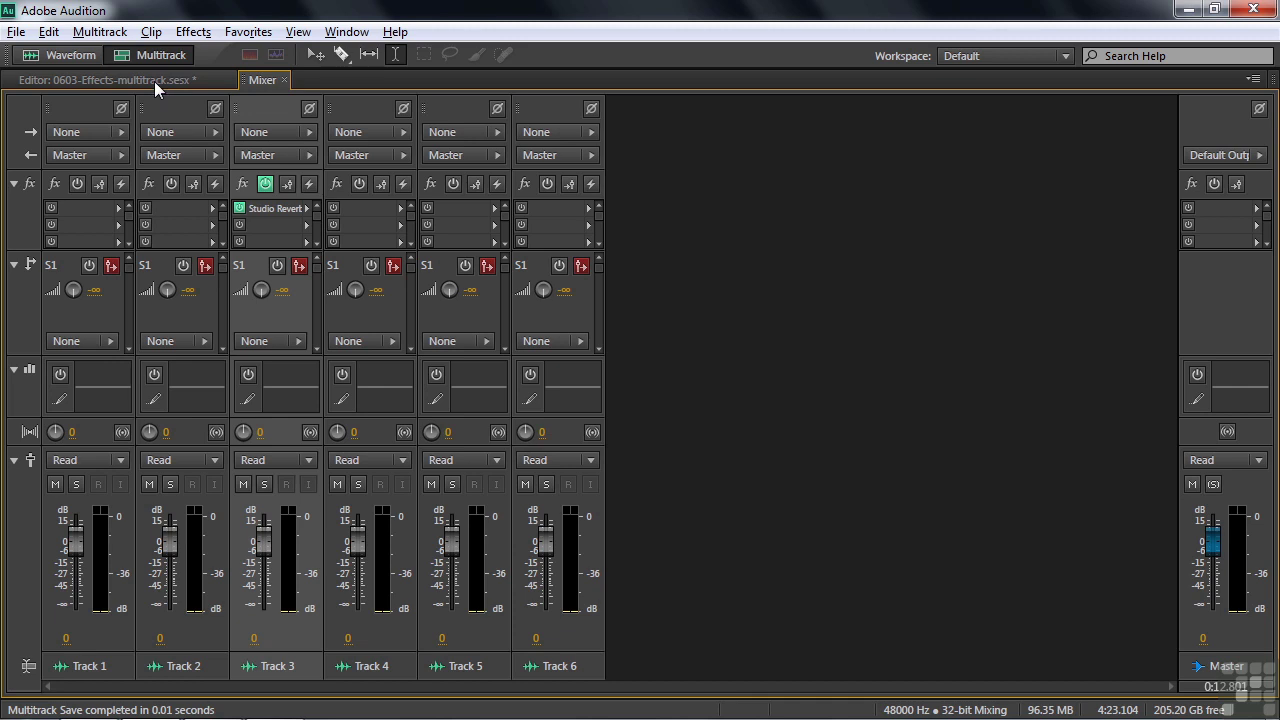
{"action": "key", "text": "grave"}
{"action": "left_click", "coordinate": [426, 80]}
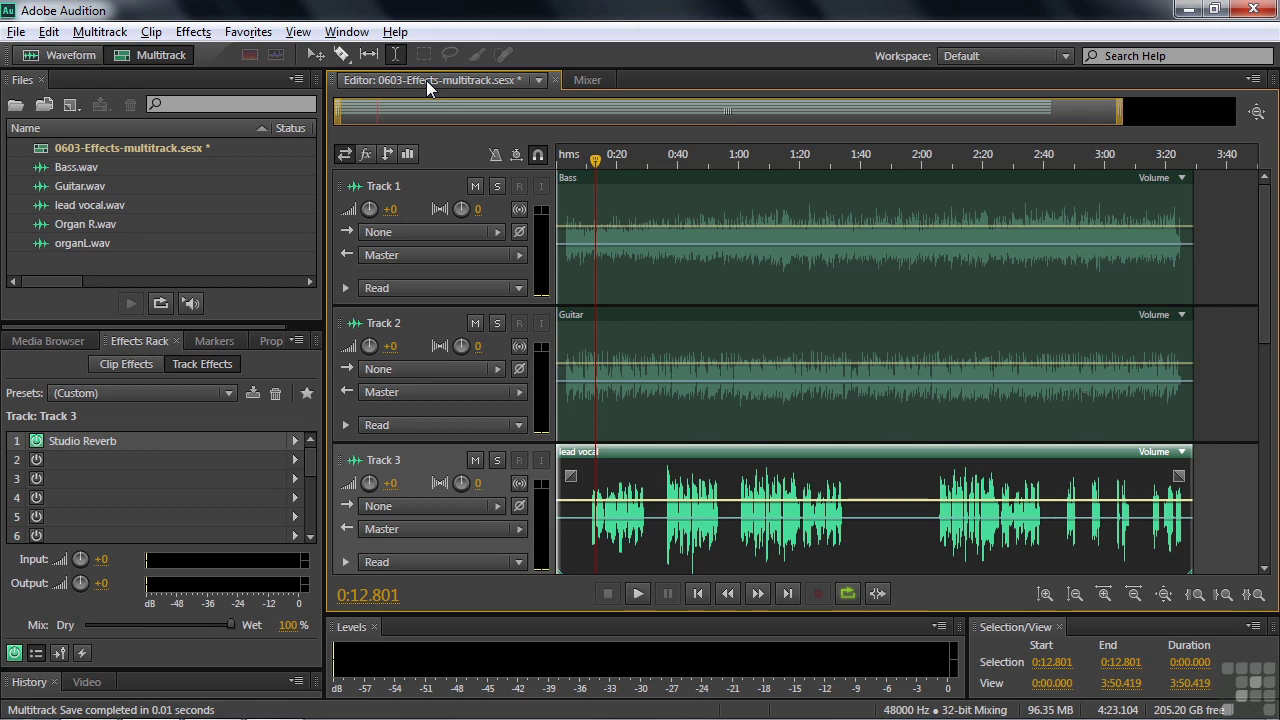
- Look through the Favorites menu, then show the Effects > Reverb submenu
{"action": "left_click", "coordinate": [250, 32]}
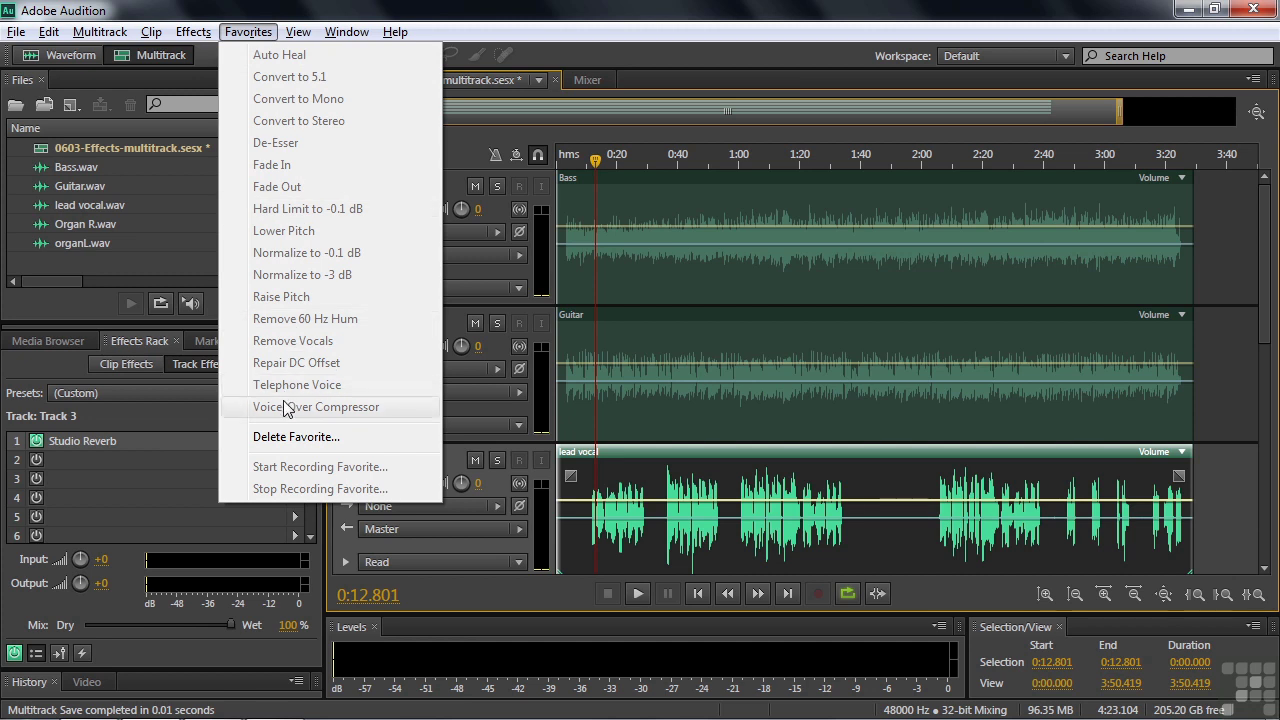
{"action": "mouse_move", "coordinate": [193, 31]}
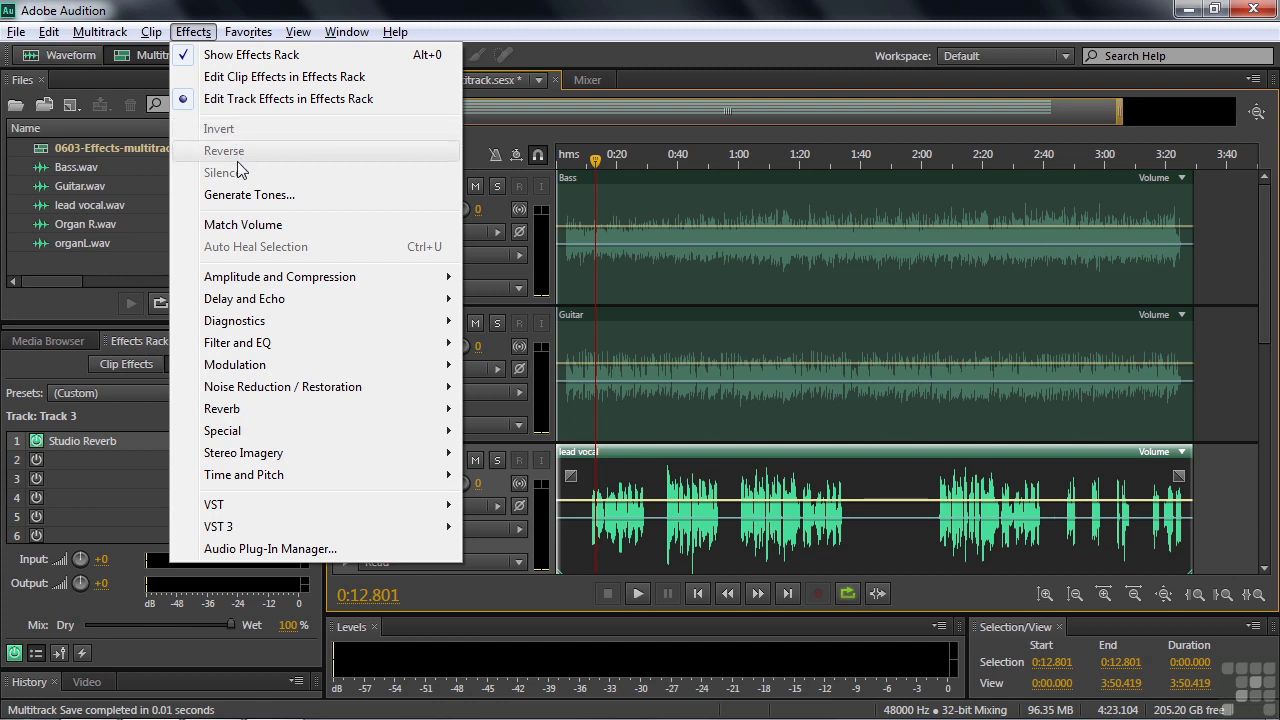
{"action": "mouse_move", "coordinate": [245, 281]}
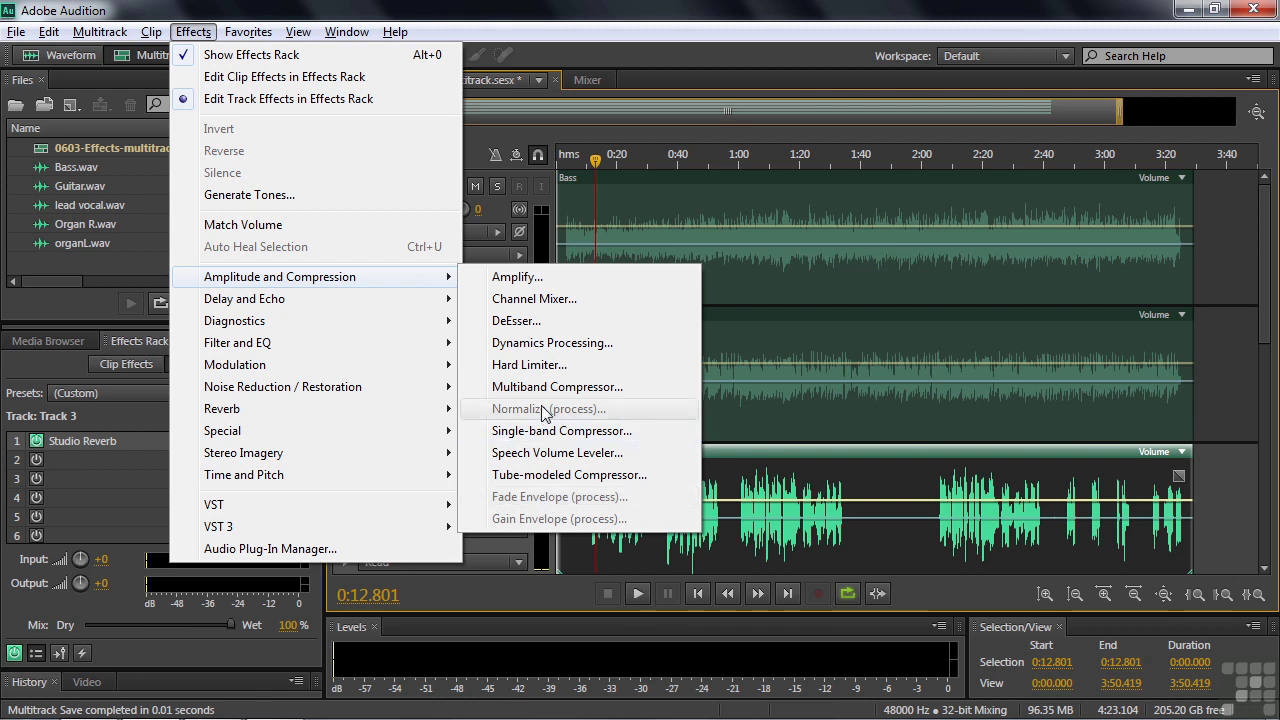
{"action": "mouse_move", "coordinate": [270, 410]}
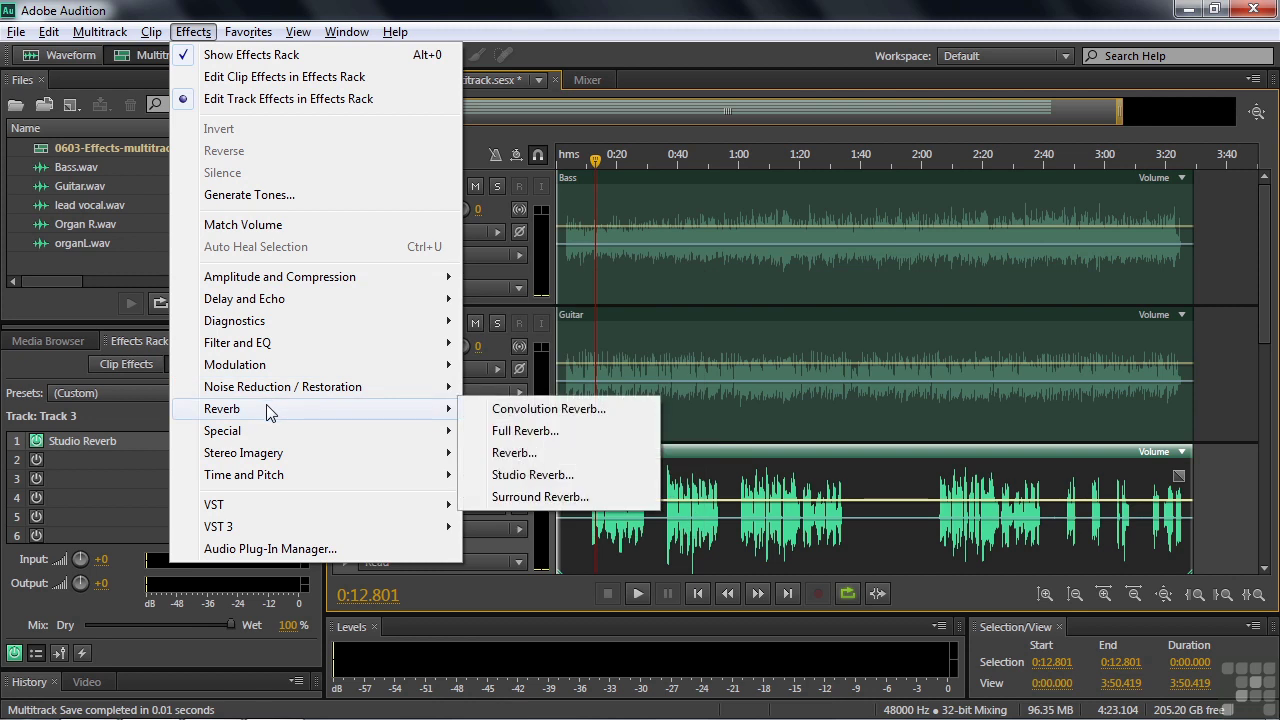
- Add Full Reverb to Track 3's rack, accepting the real-time playback warning
{"action": "left_click", "coordinate": [522, 432]}
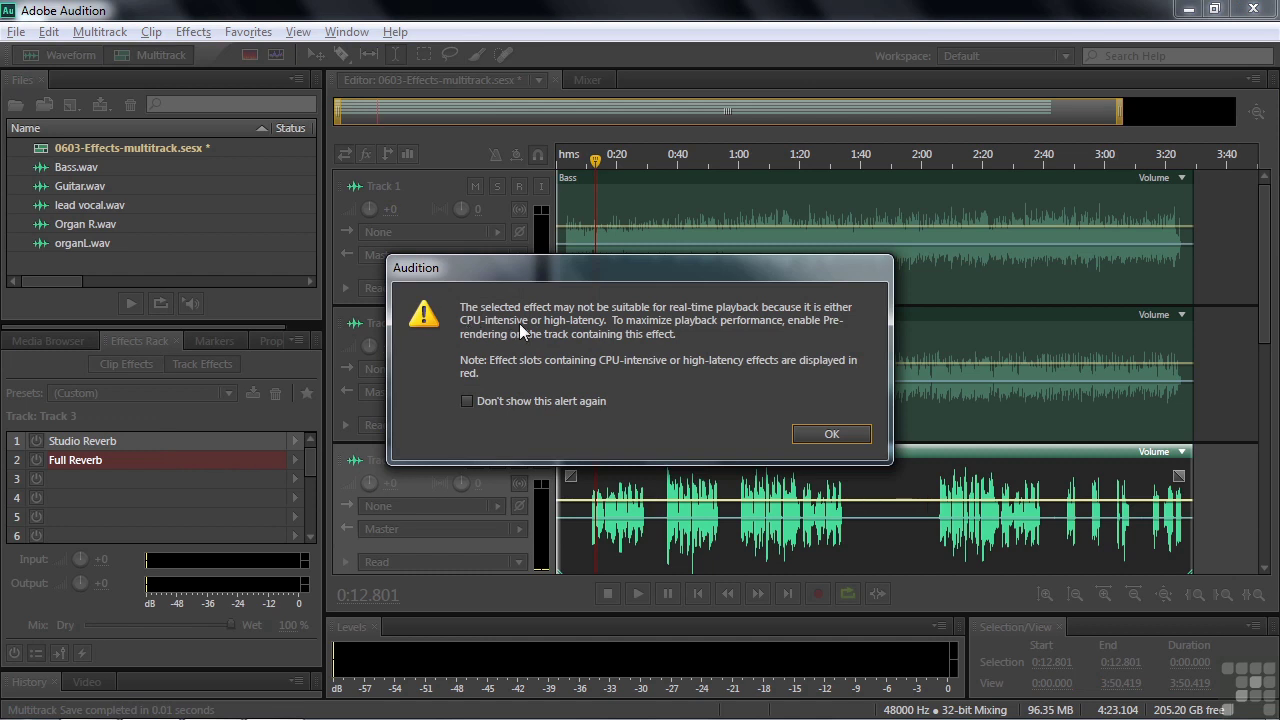
{"action": "left_click", "coordinate": [831, 436]}
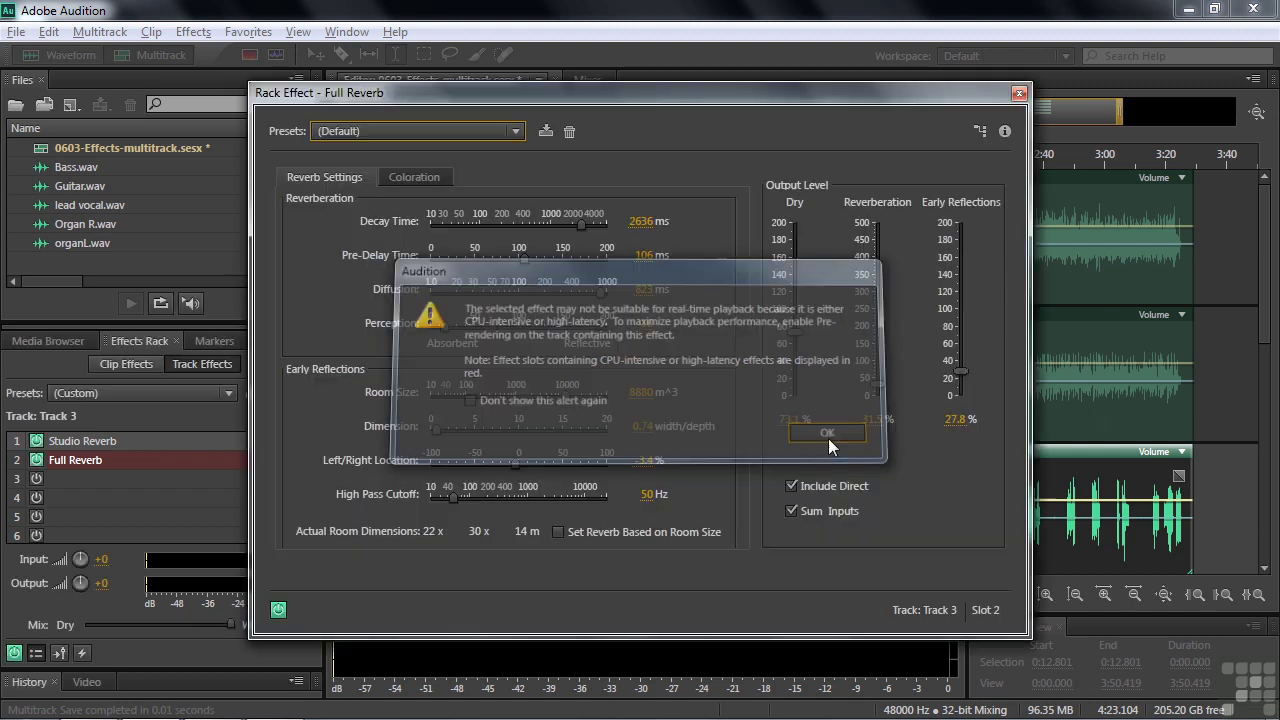
{"action": "left_click", "coordinate": [1019, 93]}
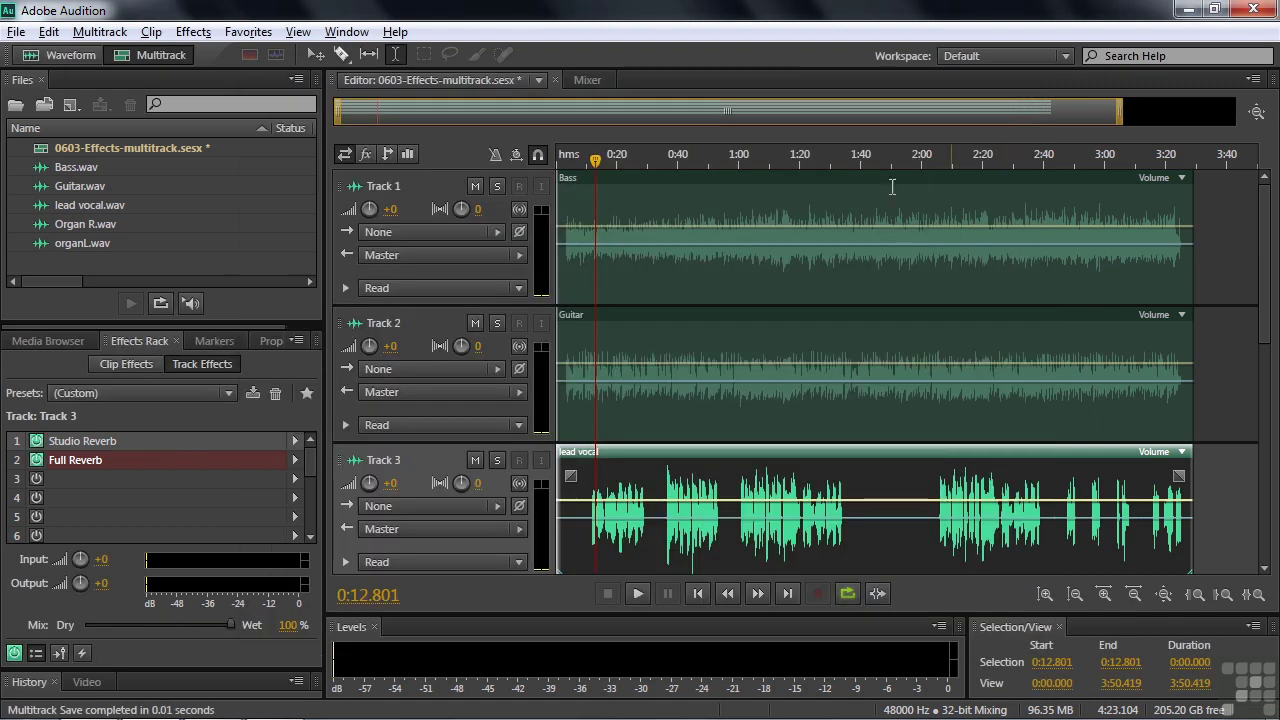
- Delete Full Reverb and Studio Reverb, leaving Track 3's rack empty
{"action": "left_click", "coordinate": [111, 460]}
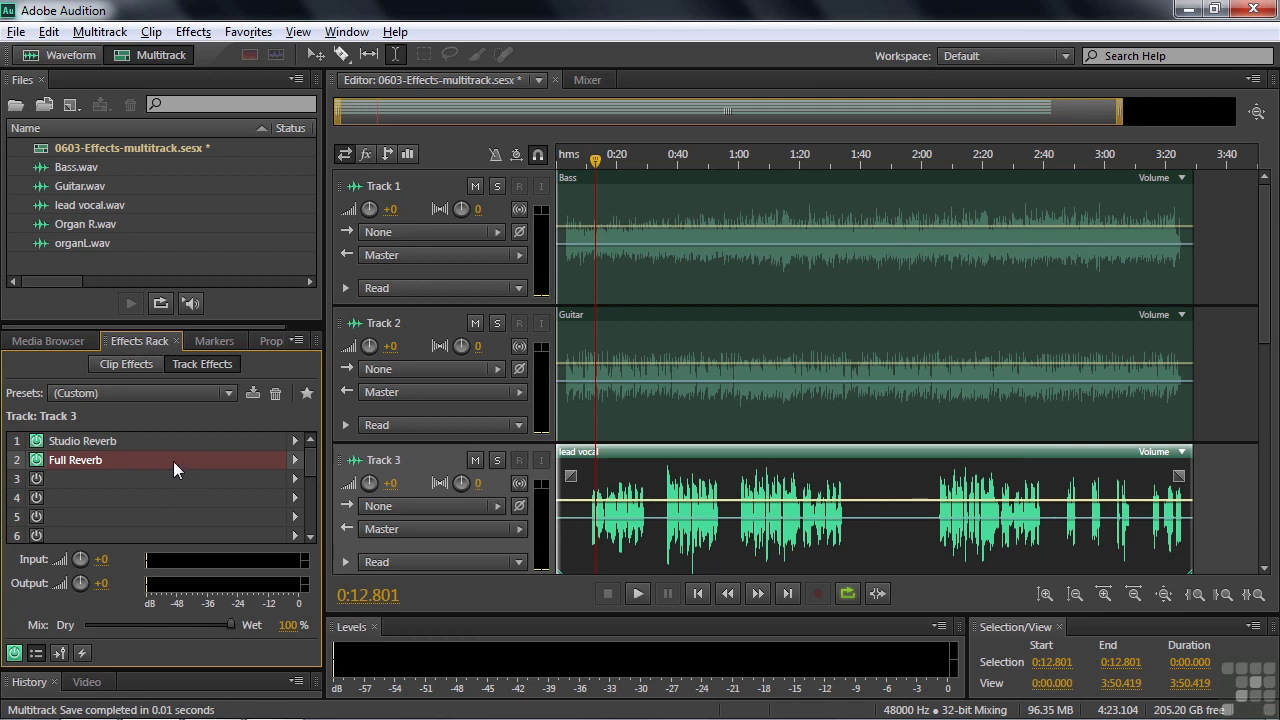
{"action": "key", "text": "Delete"}
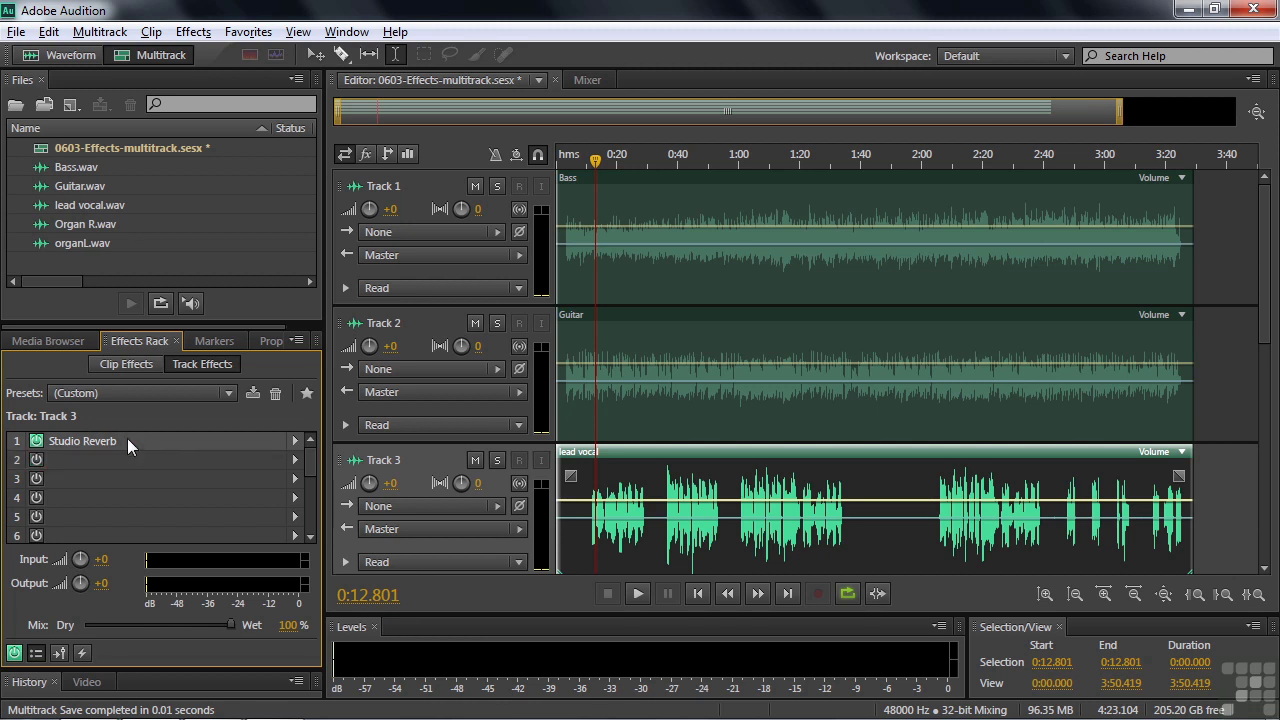
{"action": "key", "text": "Delete"}
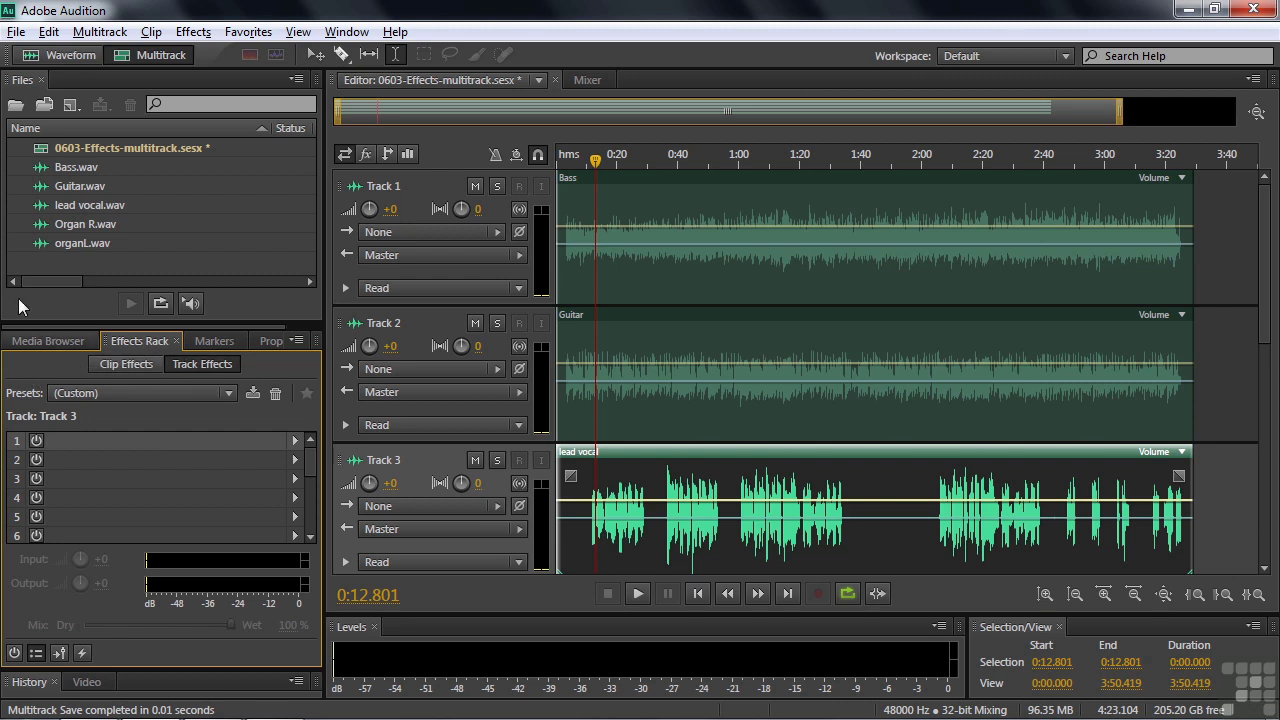
{"action": "left_click", "coordinate": [72, 56]}
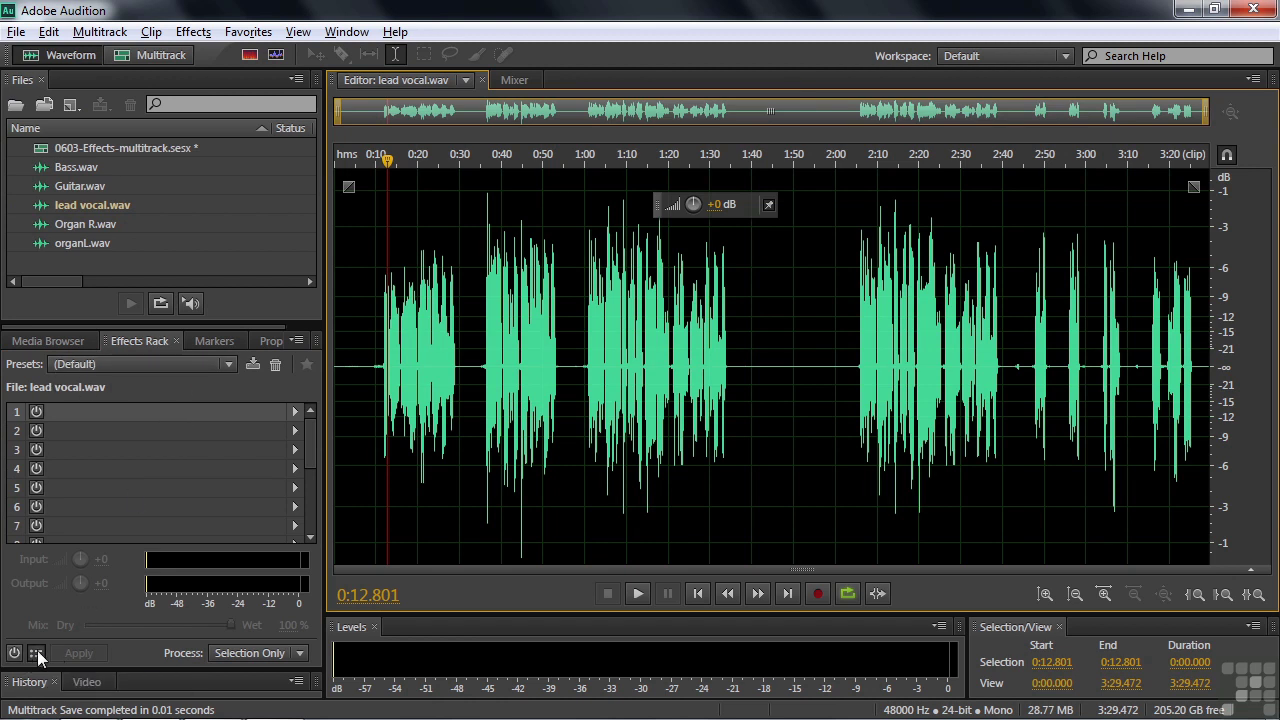
{"action": "left_click", "coordinate": [131, 56]}
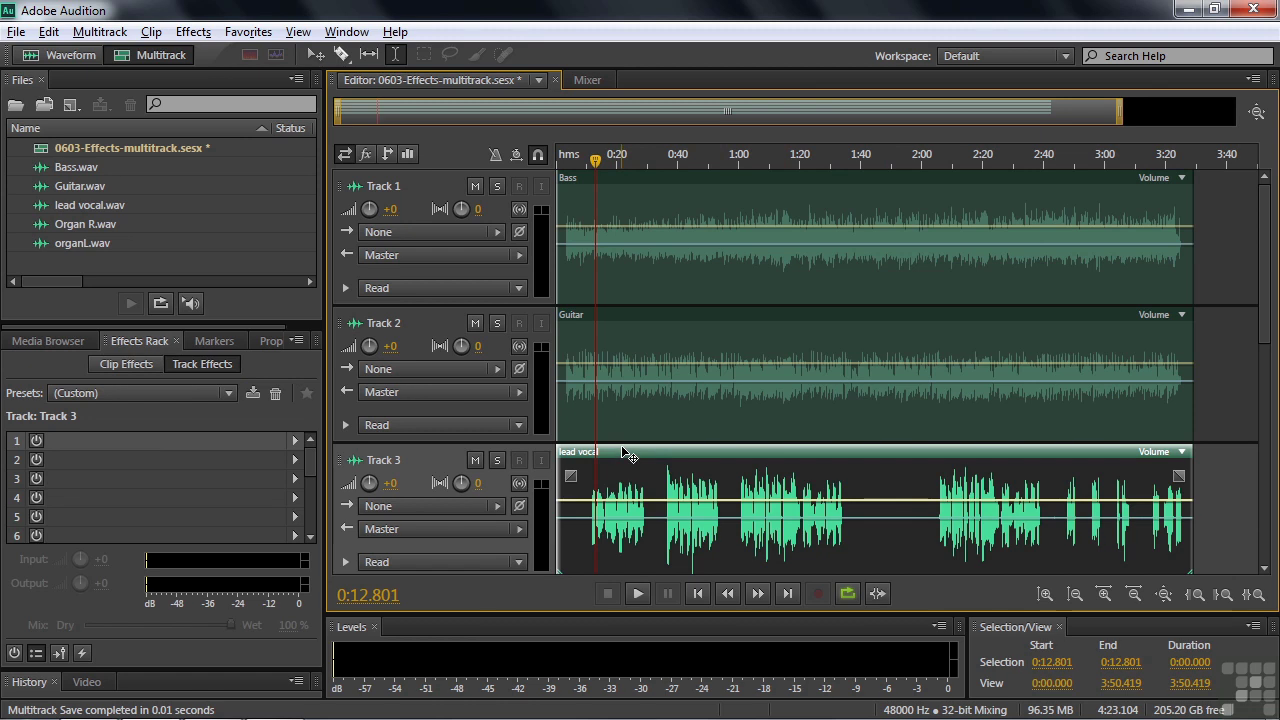
- Add a trial Studio Reverb to slot 1 of Track 3's track effects
{"action": "left_click", "coordinate": [295, 441]}
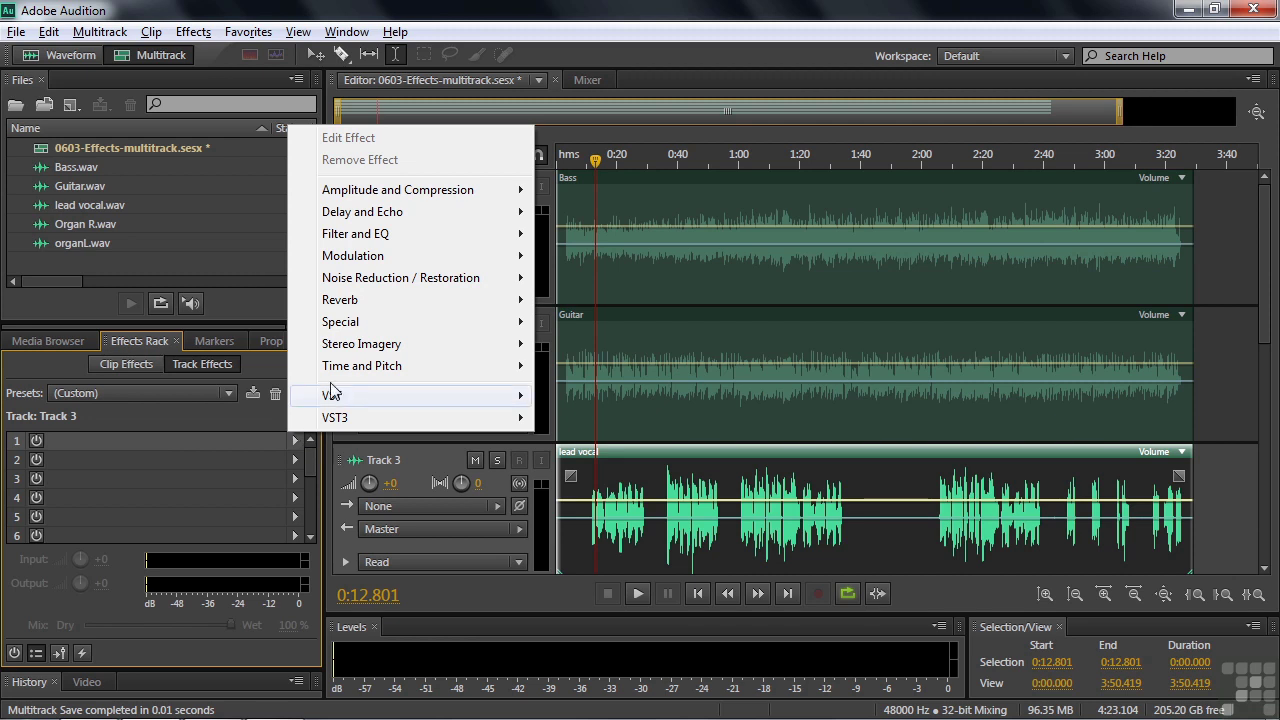
{"action": "mouse_move", "coordinate": [369, 299]}
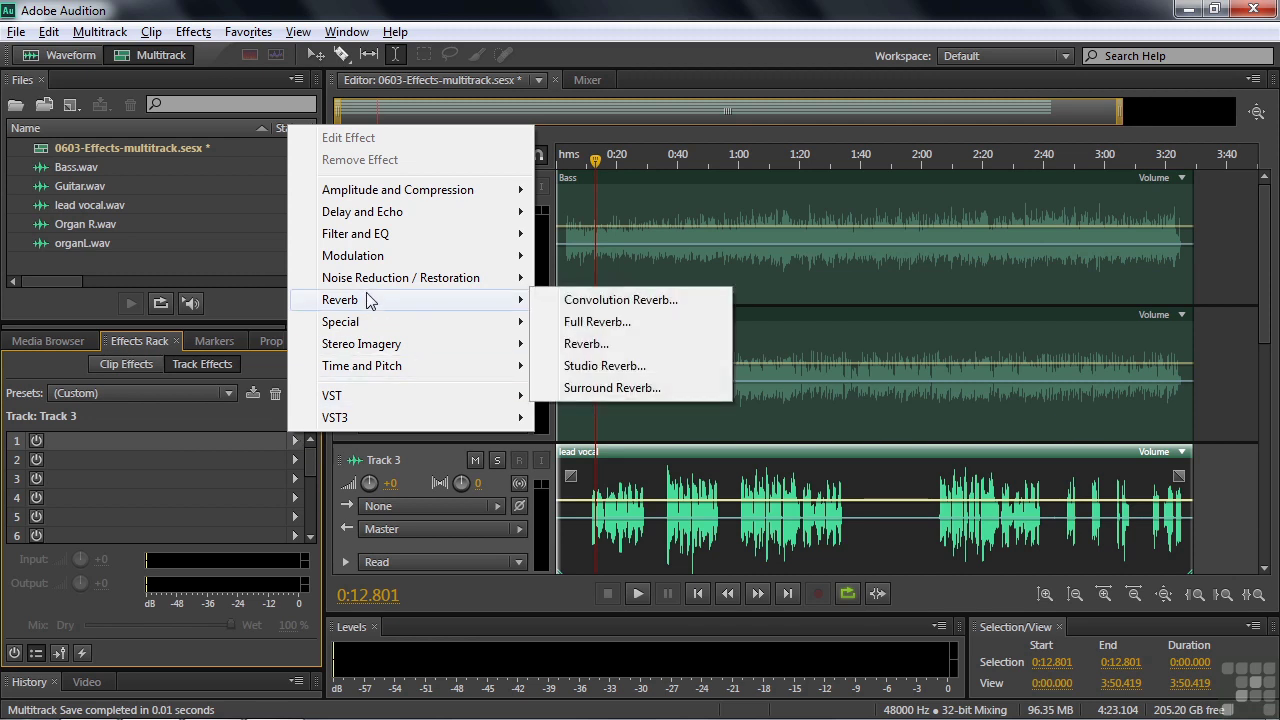
{"action": "left_click", "coordinate": [599, 366]}
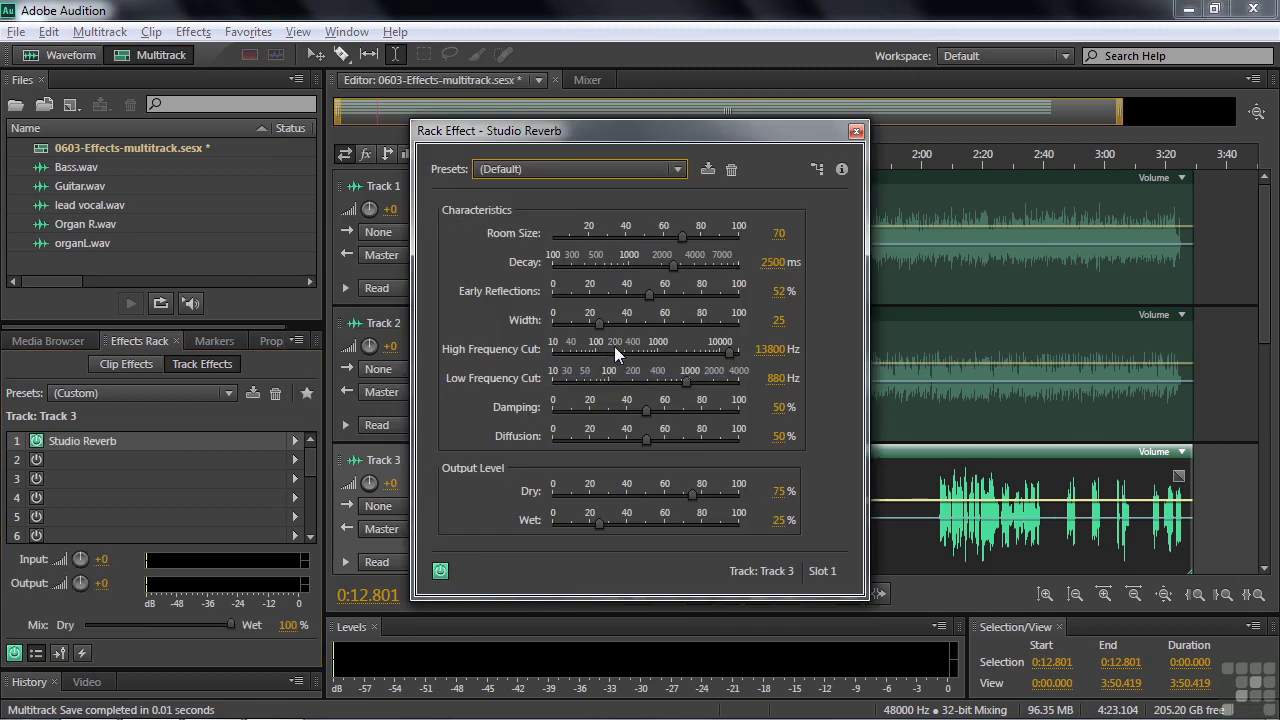
{"action": "left_click", "coordinate": [856, 131]}
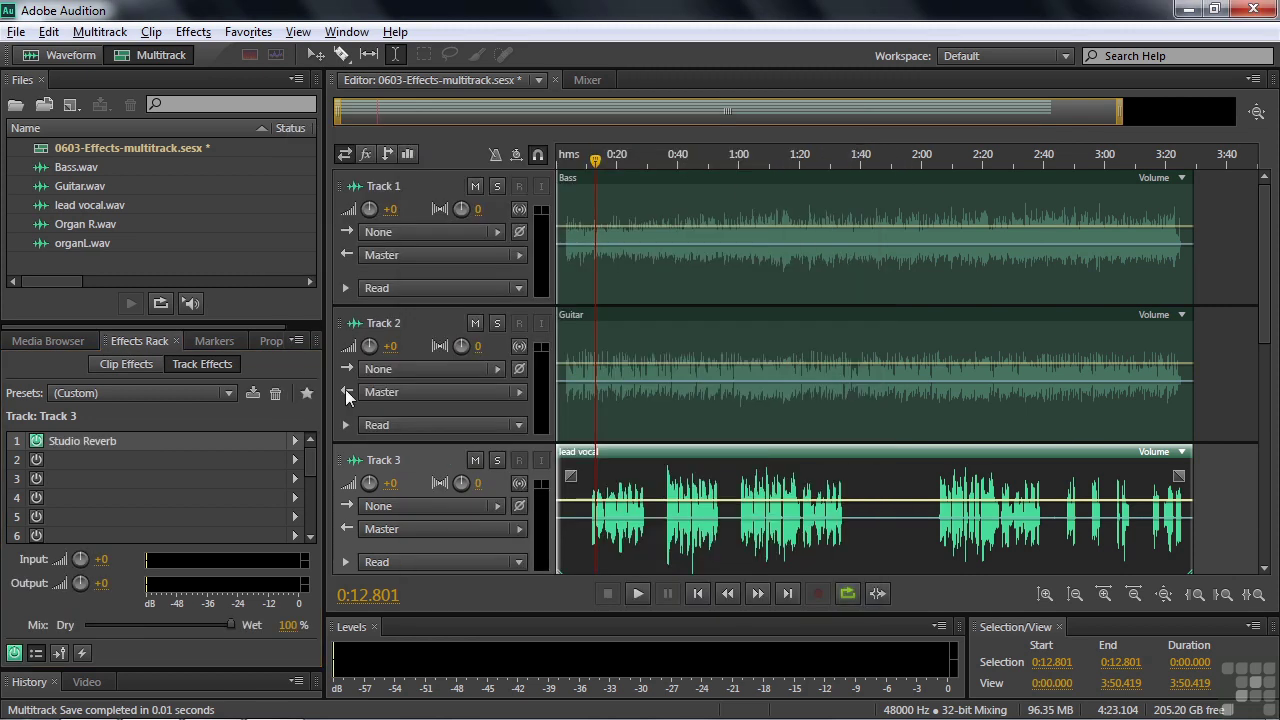
- Delete the trial Studio Reverb and bring up the Effects > Reverb submenu
{"action": "left_click", "coordinate": [84, 440]}
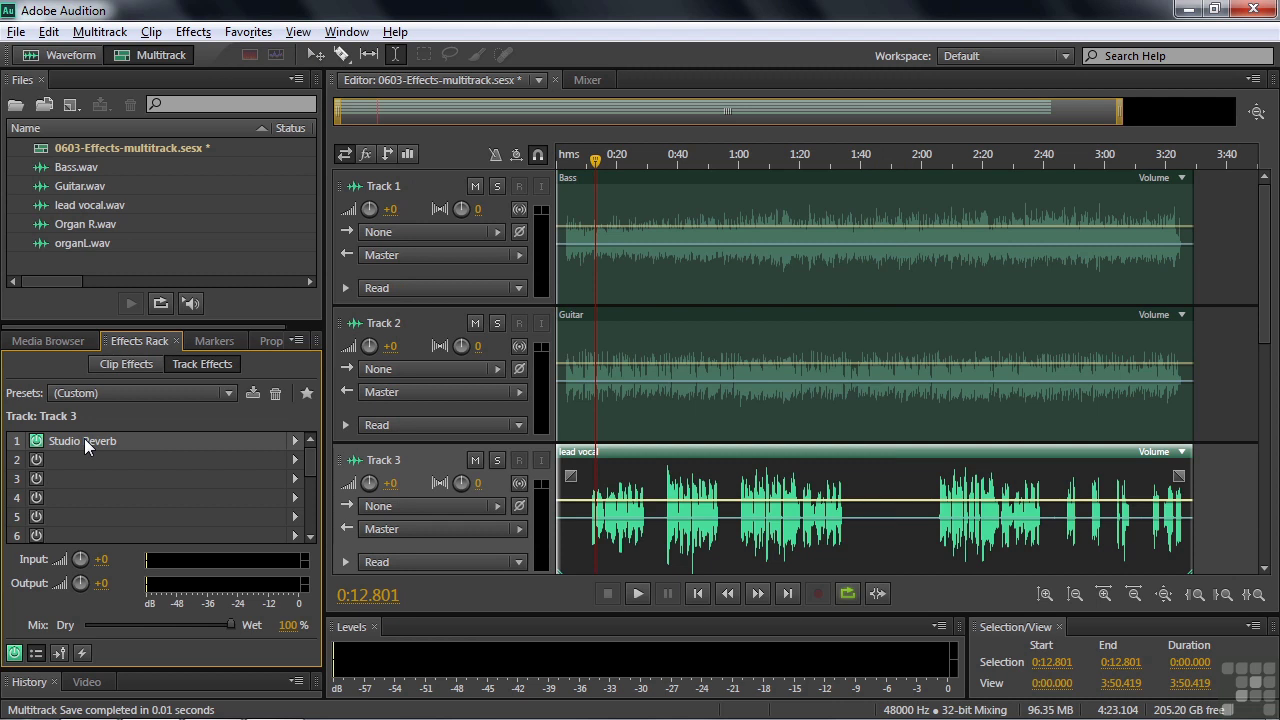
{"action": "key", "text": "Delete"}
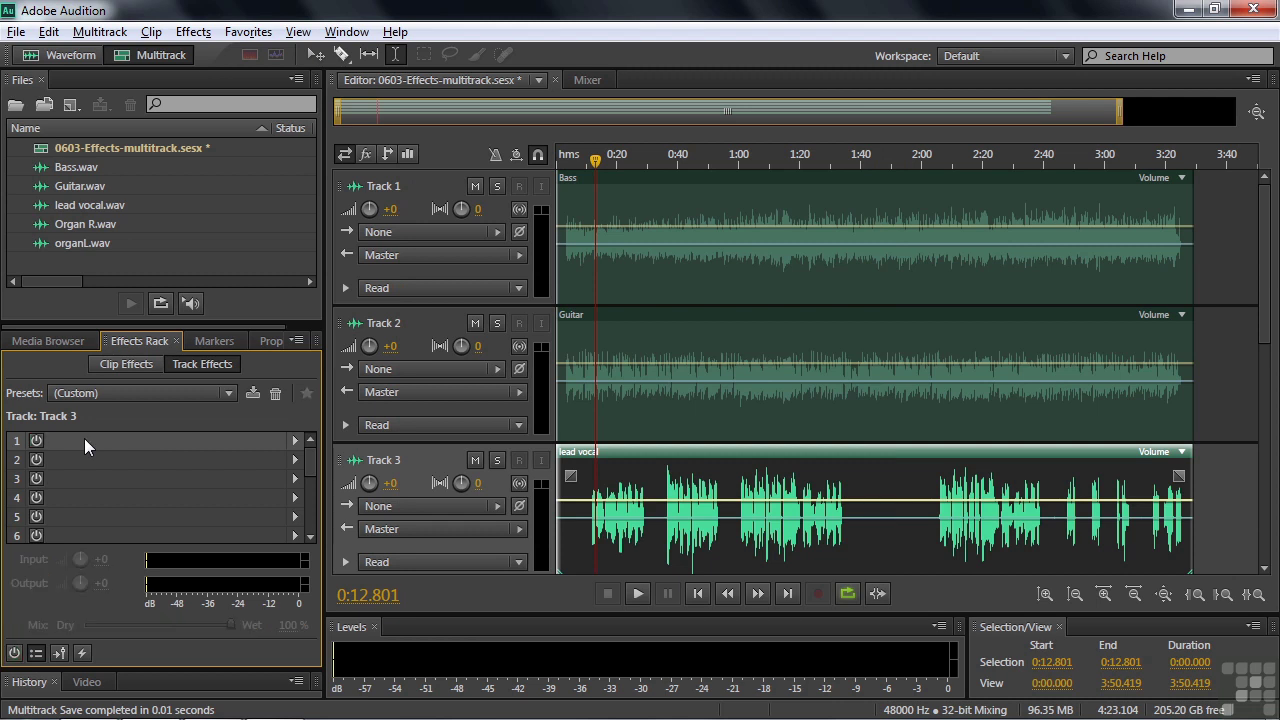
{"action": "left_click", "coordinate": [190, 34]}
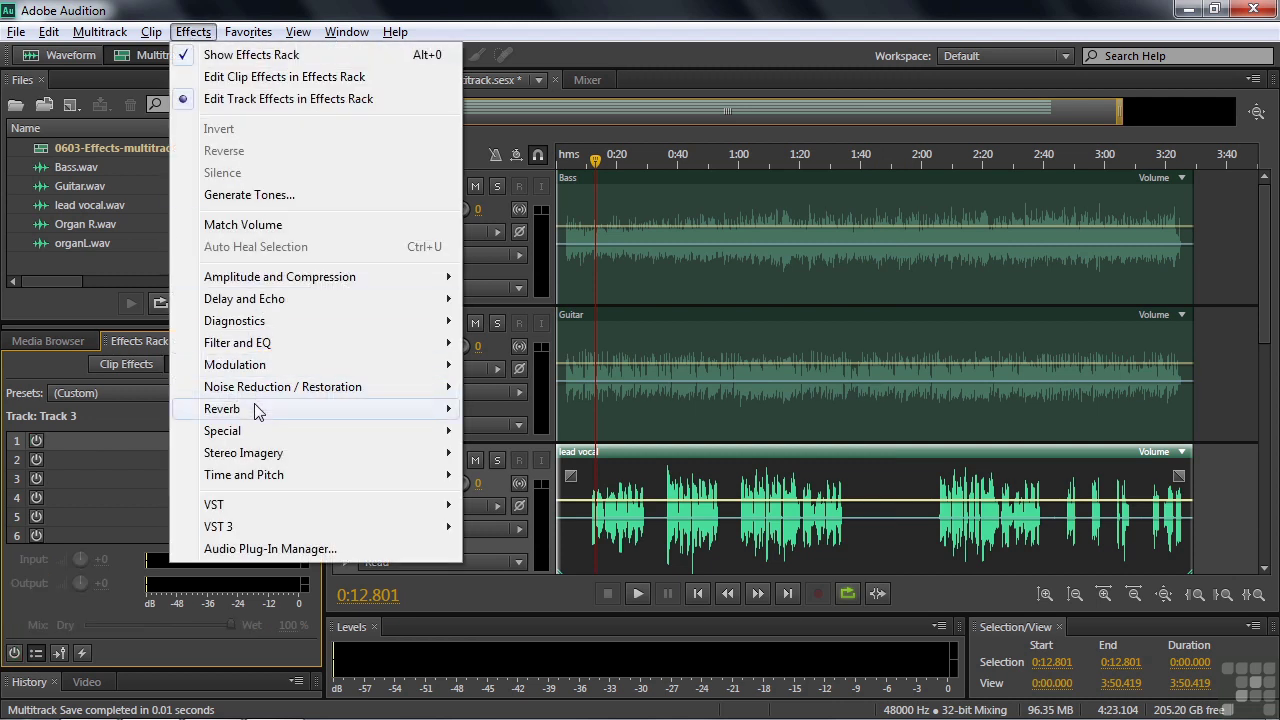
{"action": "mouse_move", "coordinate": [257, 418]}
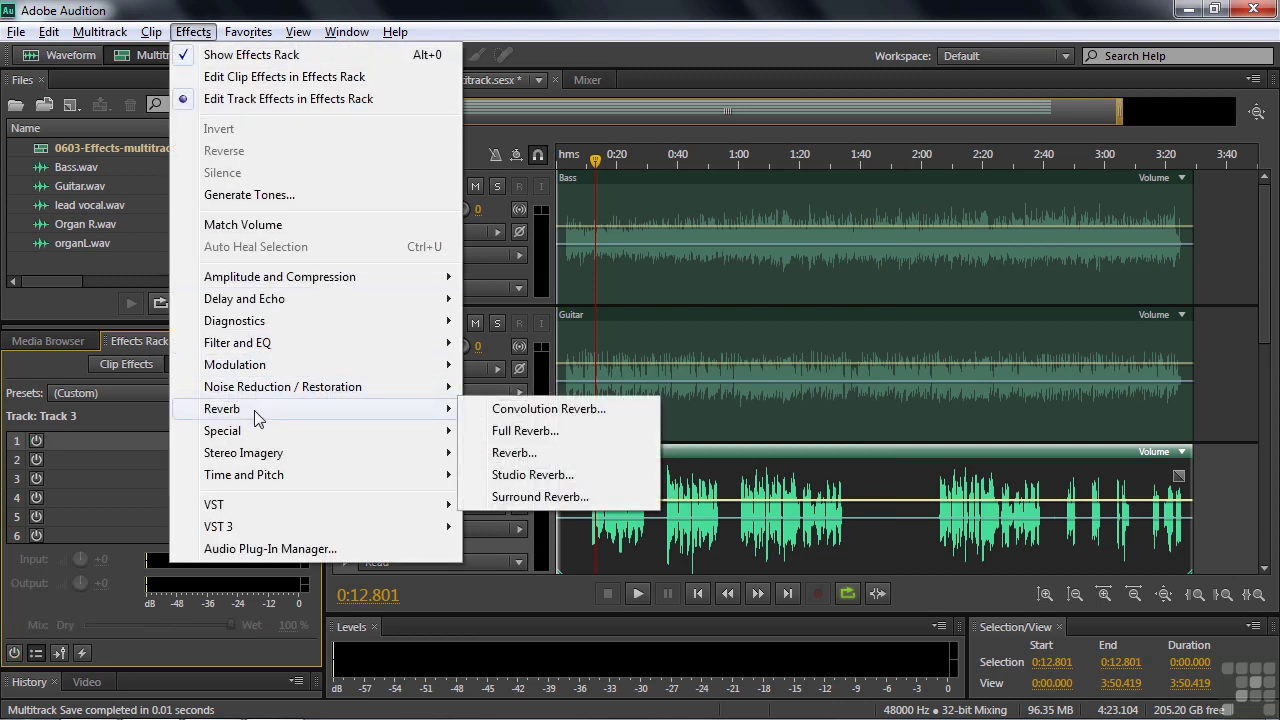
- Apply Studio Reverb to Track 3 and tune its mix to 61.6% dry, 46.4% wet during playback
{"action": "left_click", "coordinate": [532, 476]}
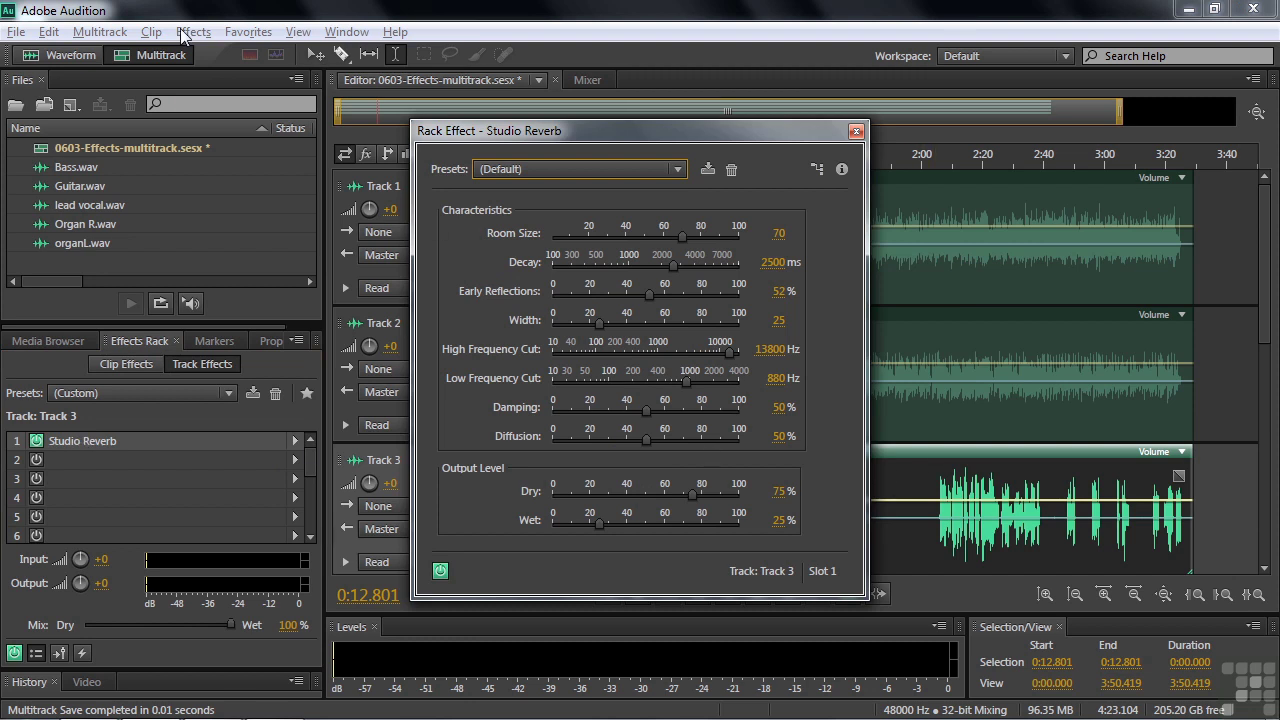
{"action": "left_click_drag", "start_coordinate": [631, 130], "coordinate": [967, 121]}
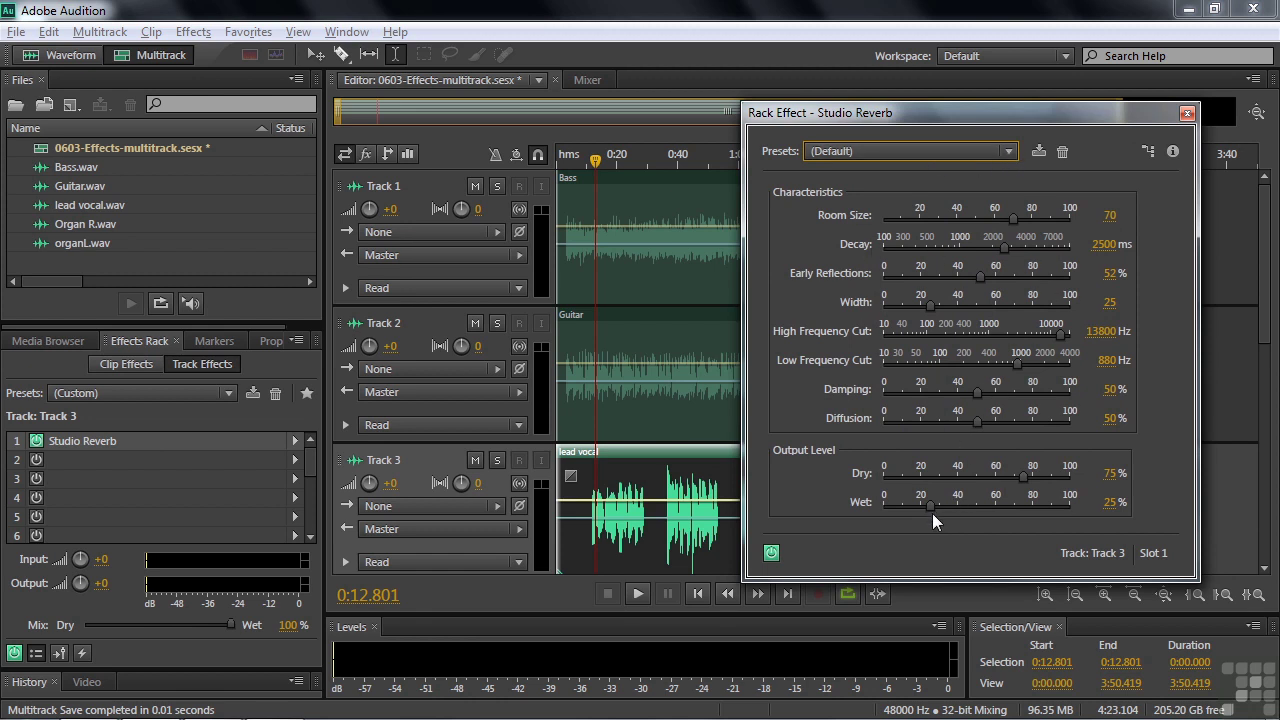
{"action": "key", "text": "space"}
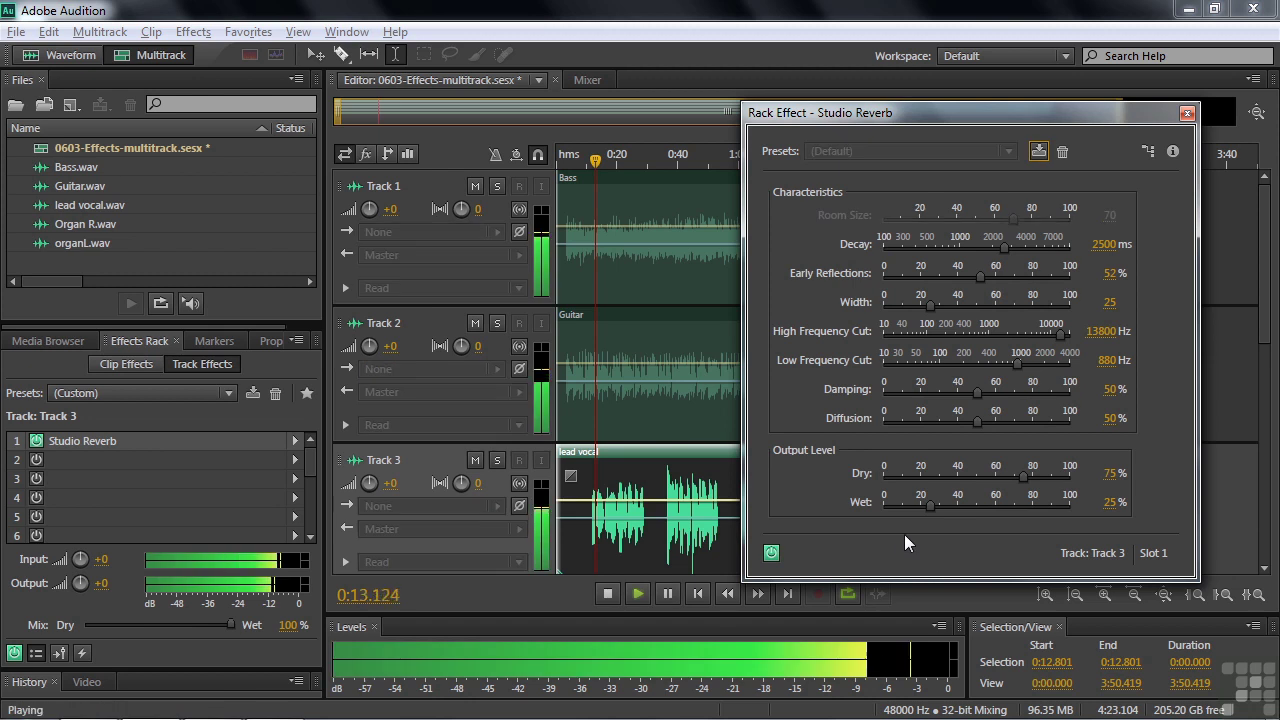
{"action": "left_click_drag", "start_coordinate": [933, 506], "coordinate": [998, 478]}
{"action": "key", "text": "space"}
{"action": "left_click_drag", "start_coordinate": [1058, 512], "coordinate": [977, 508]}
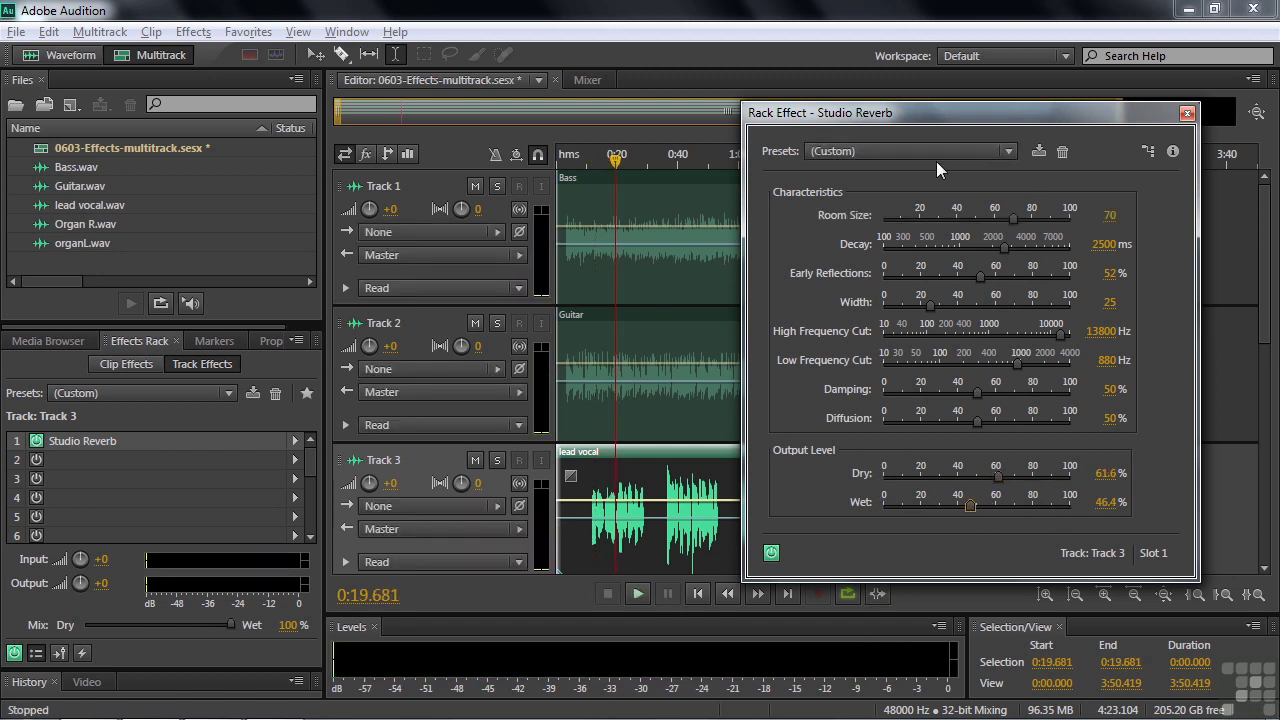
- Load the Vocal Reverb (large) preset, then rebalance to 35% dry and 84.2% wet while listening
{"action": "left_click", "coordinate": [1010, 151]}
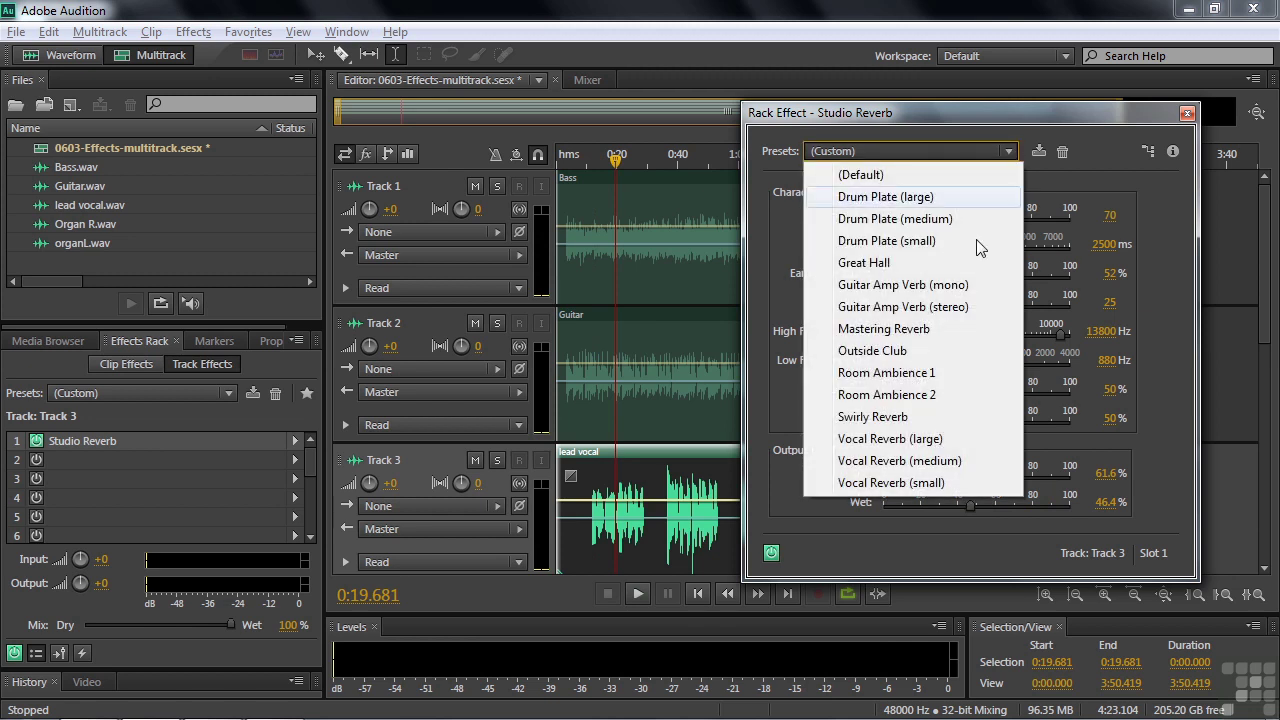
{"action": "left_click", "coordinate": [855, 440]}
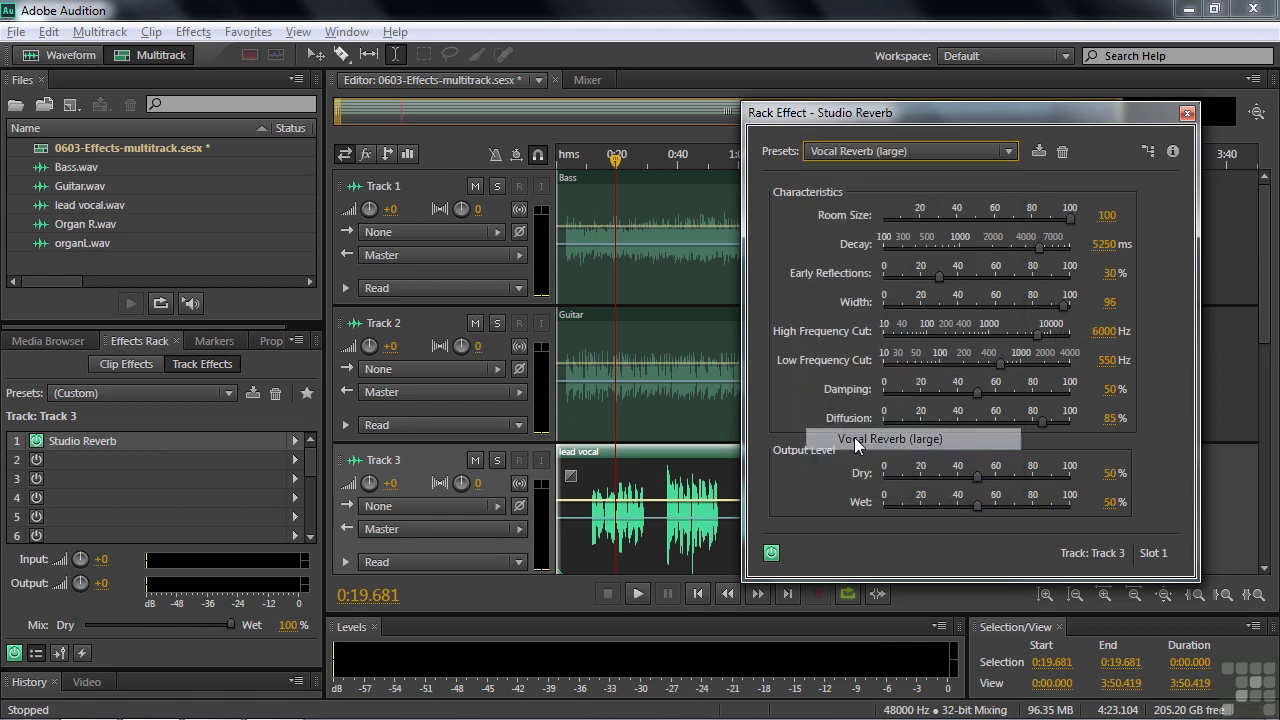
{"action": "key", "text": "space"}
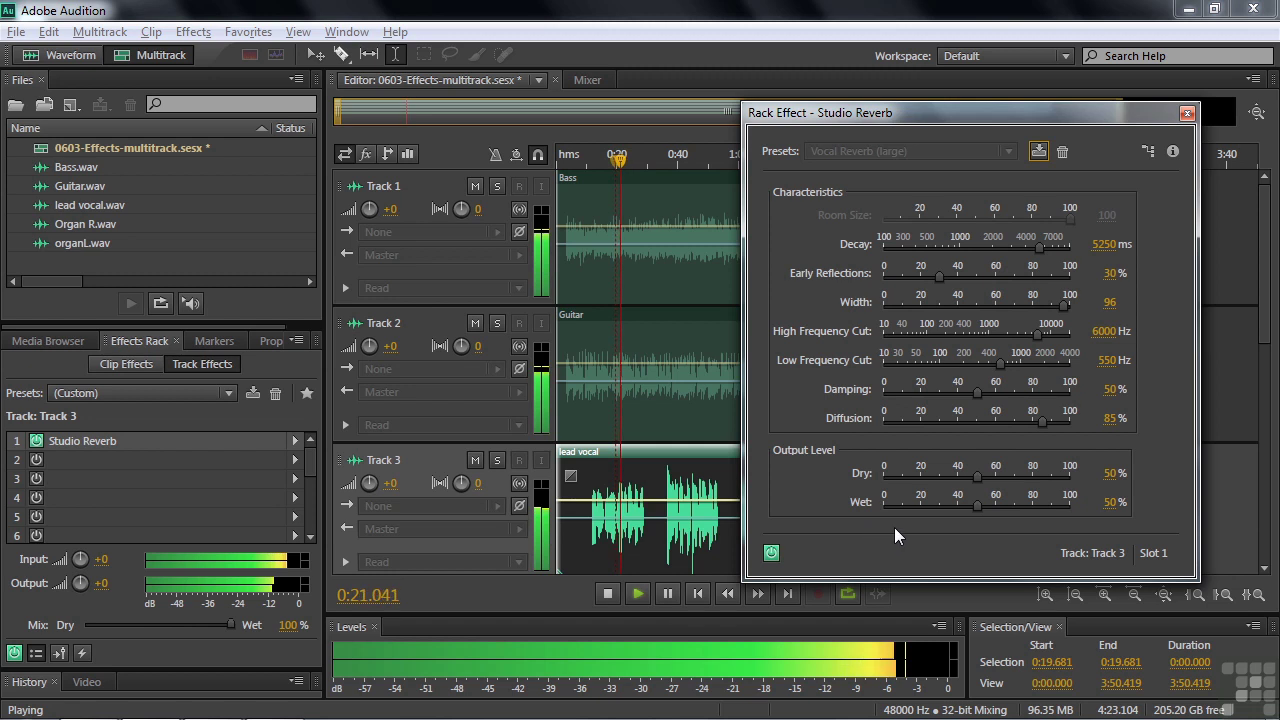
{"action": "left_click_drag", "start_coordinate": [977, 505], "coordinate": [1035, 514]}
{"action": "left_click_drag", "start_coordinate": [977, 476], "coordinate": [948, 477]}
{"action": "key", "text": "space"}
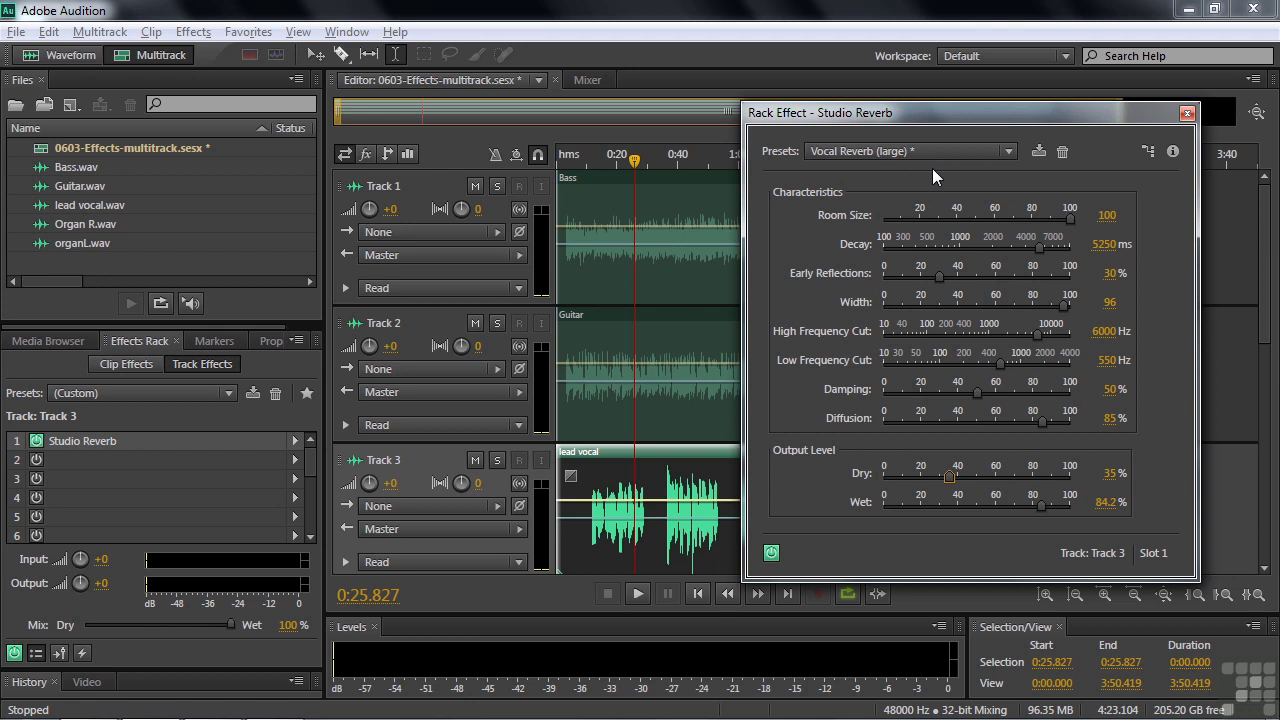
- Start saving the reverb settings as a preset, cancel, and close the Rack Effect window
{"action": "left_click", "coordinate": [1040, 151]}
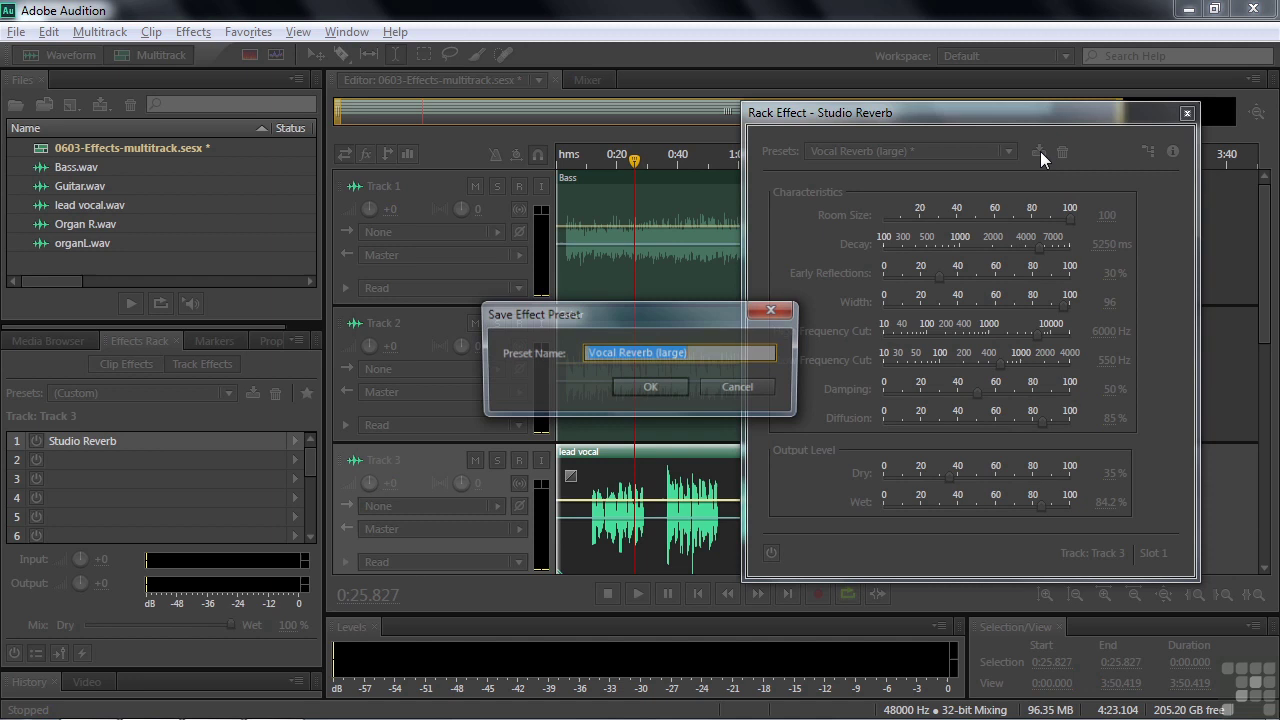
{"action": "left_click", "coordinate": [740, 388]}
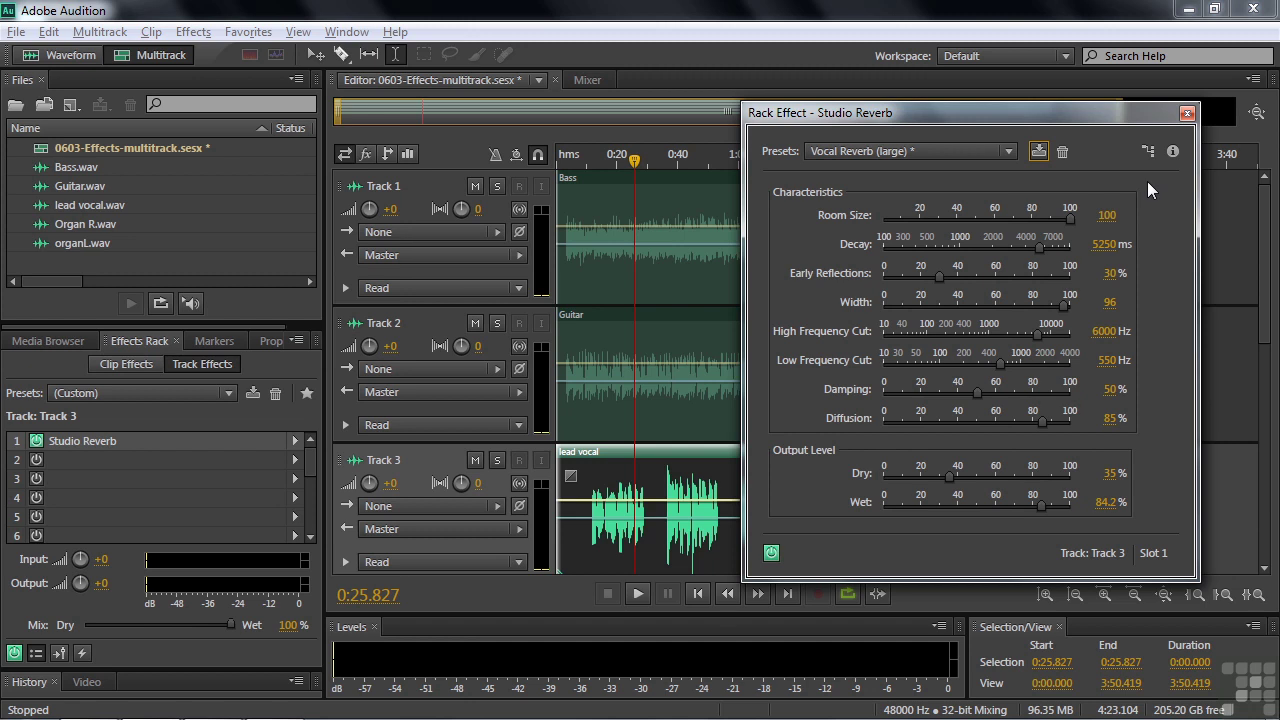
{"action": "left_click", "coordinate": [1040, 155]}
- Close and recheck the Studio Reverb settings, then play the session from about 0:14
{"action": "left_click", "coordinate": [1187, 113]}
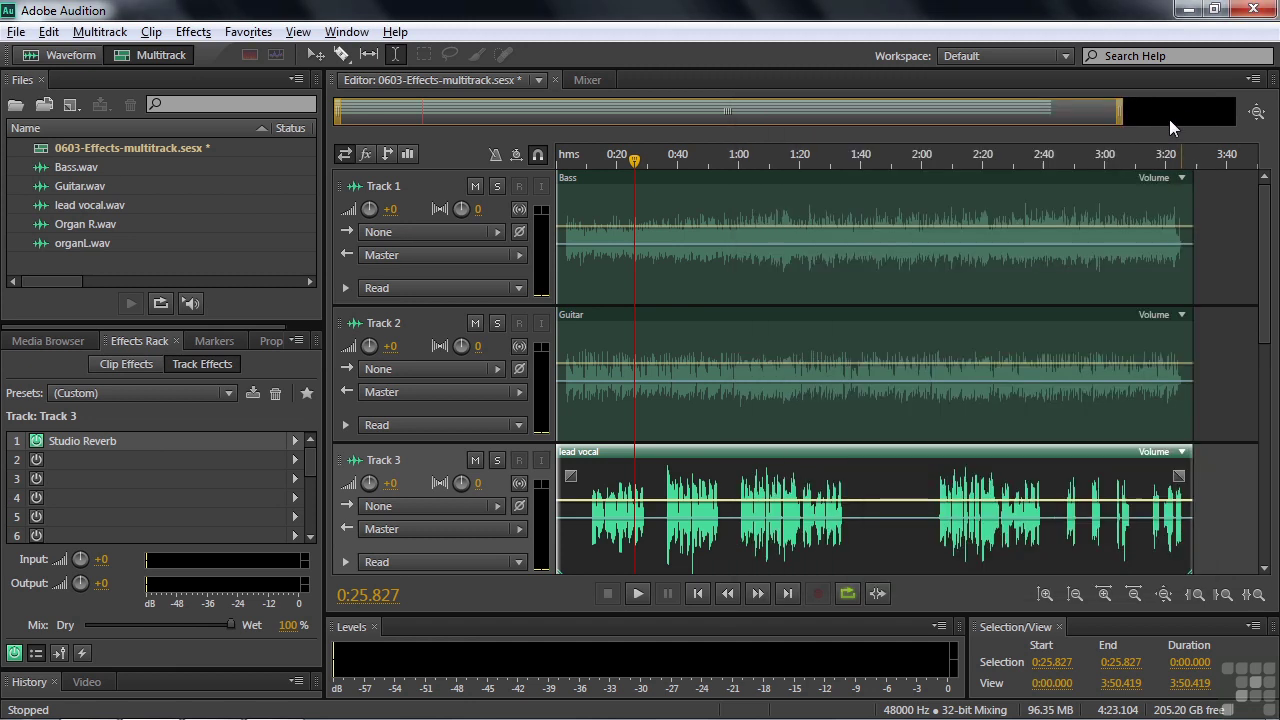
{"action": "double_click", "coordinate": [67, 440]}
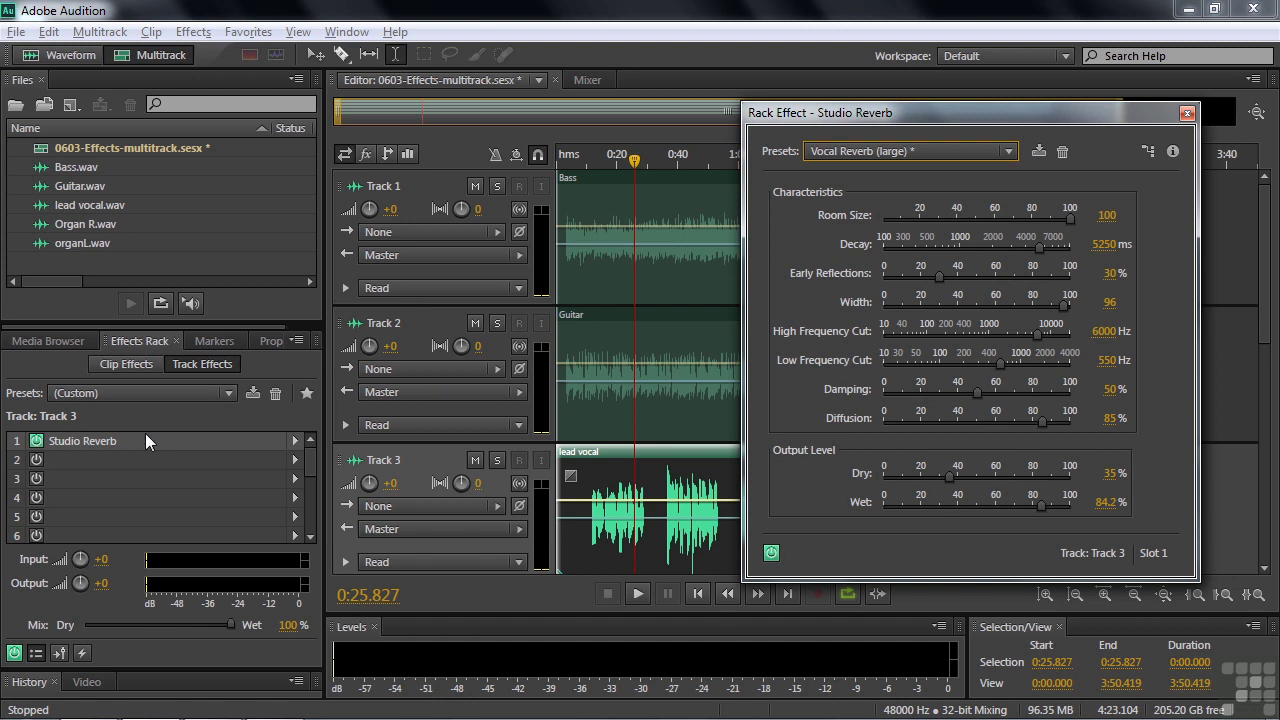
{"action": "left_click", "coordinate": [1186, 113]}
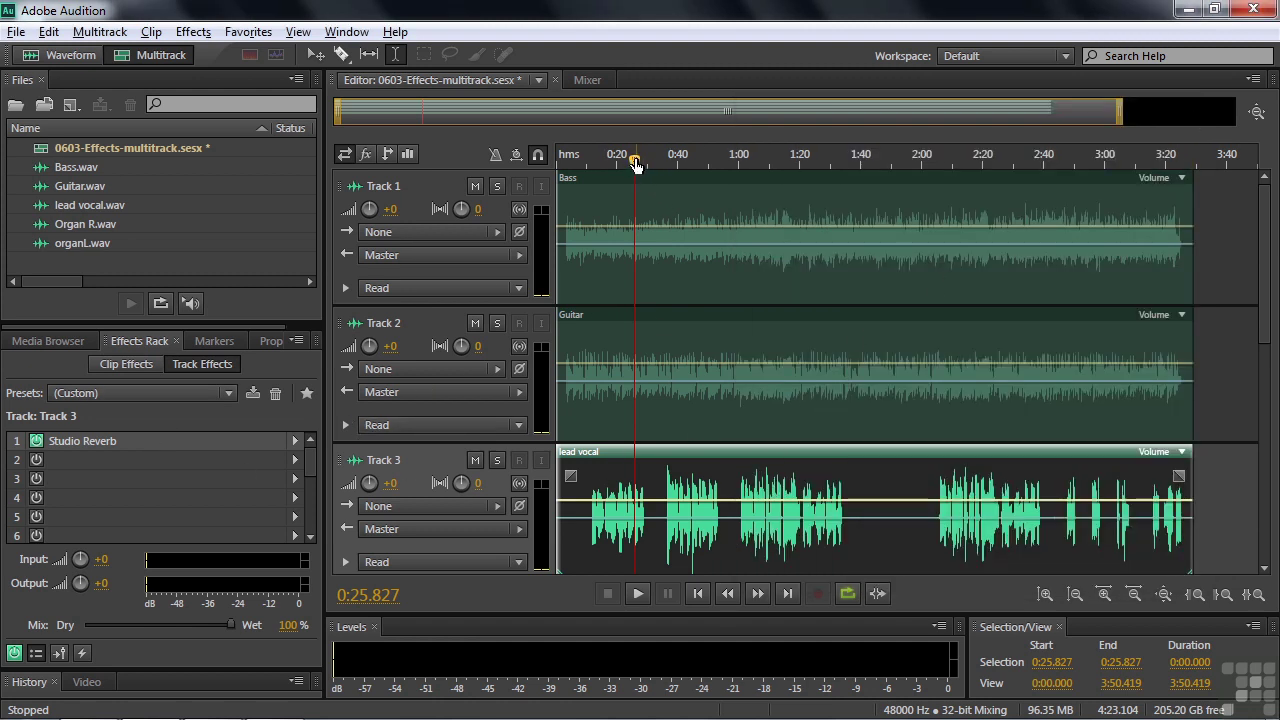
{"action": "left_click", "coordinate": [592, 217]}
{"action": "key", "text": "space"}
{"action": "key", "text": "space"}
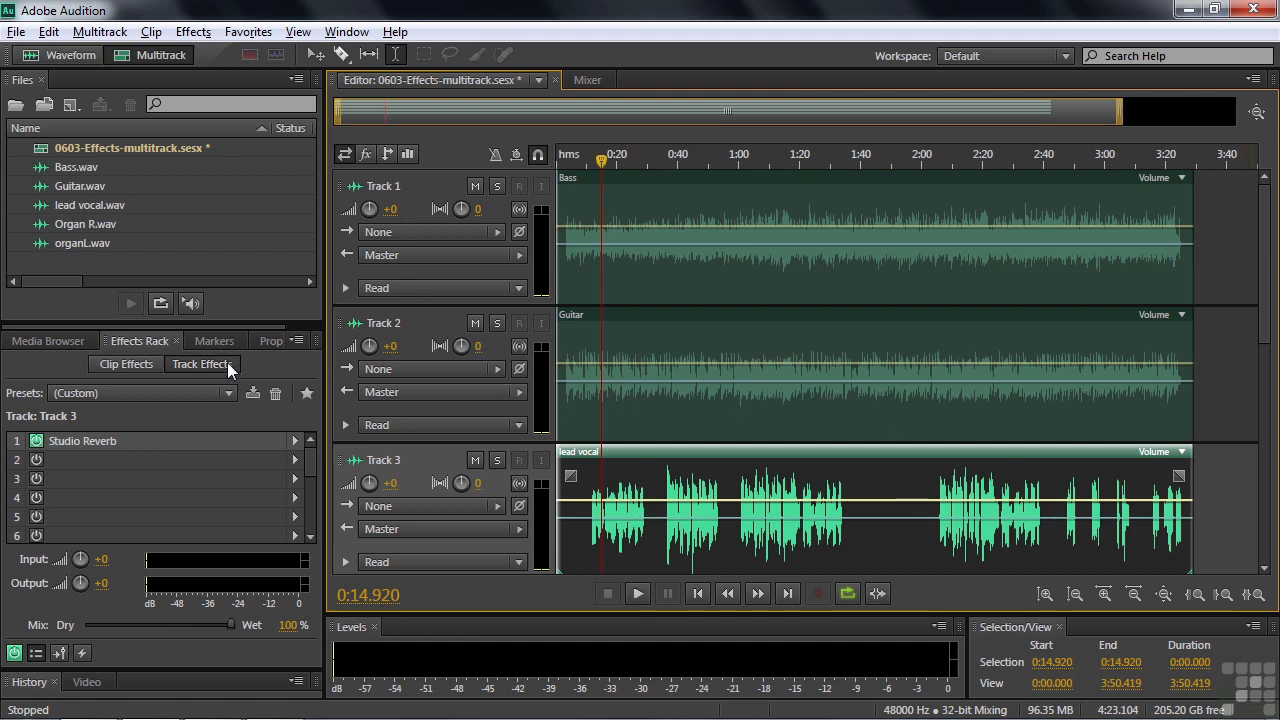
- Add a Distortion effect to slot 1 of the lead vocal clip's effects
{"action": "left_click", "coordinate": [128, 364]}
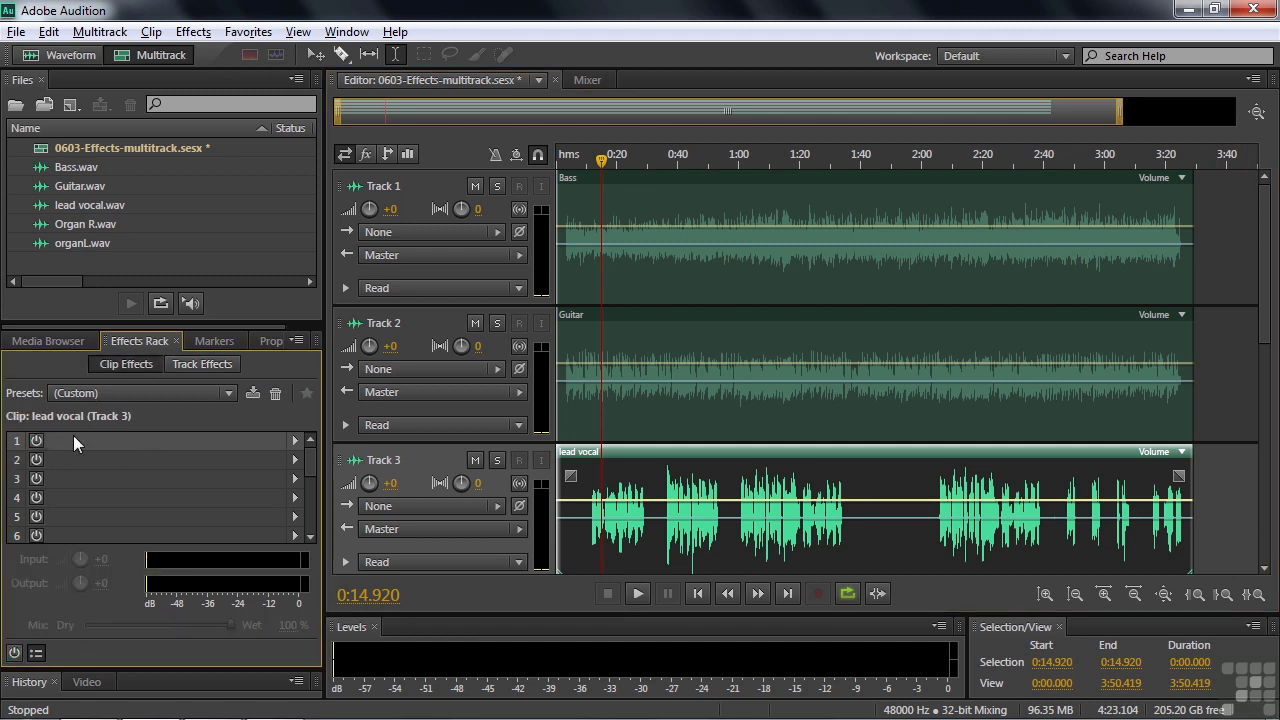
{"action": "left_click", "coordinate": [295, 442]}
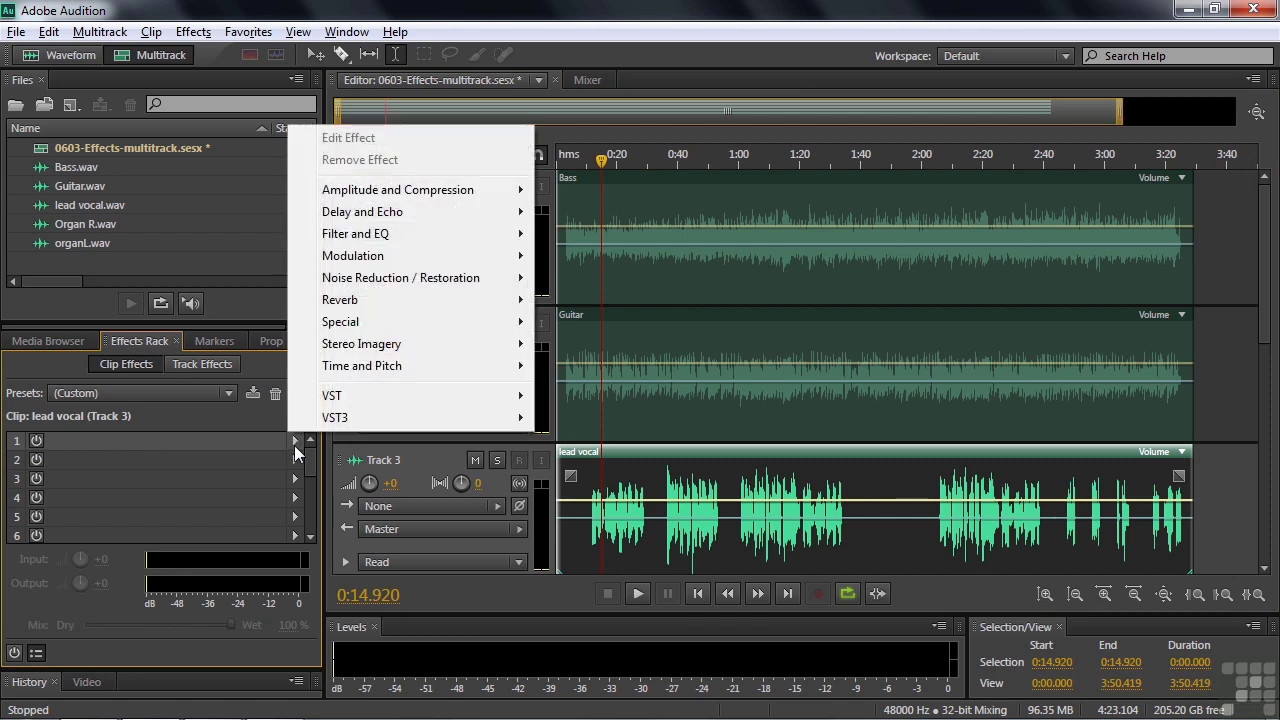
{"action": "mouse_move", "coordinate": [352, 330]}
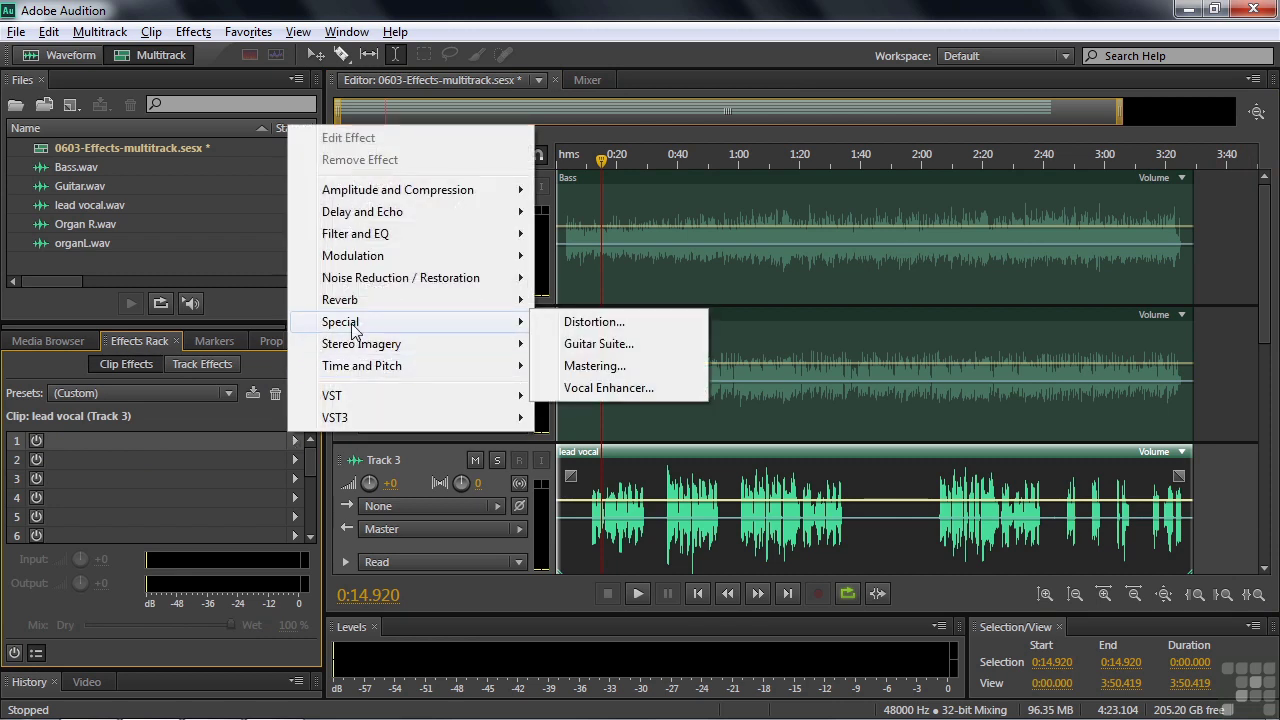
{"action": "left_click", "coordinate": [596, 322]}
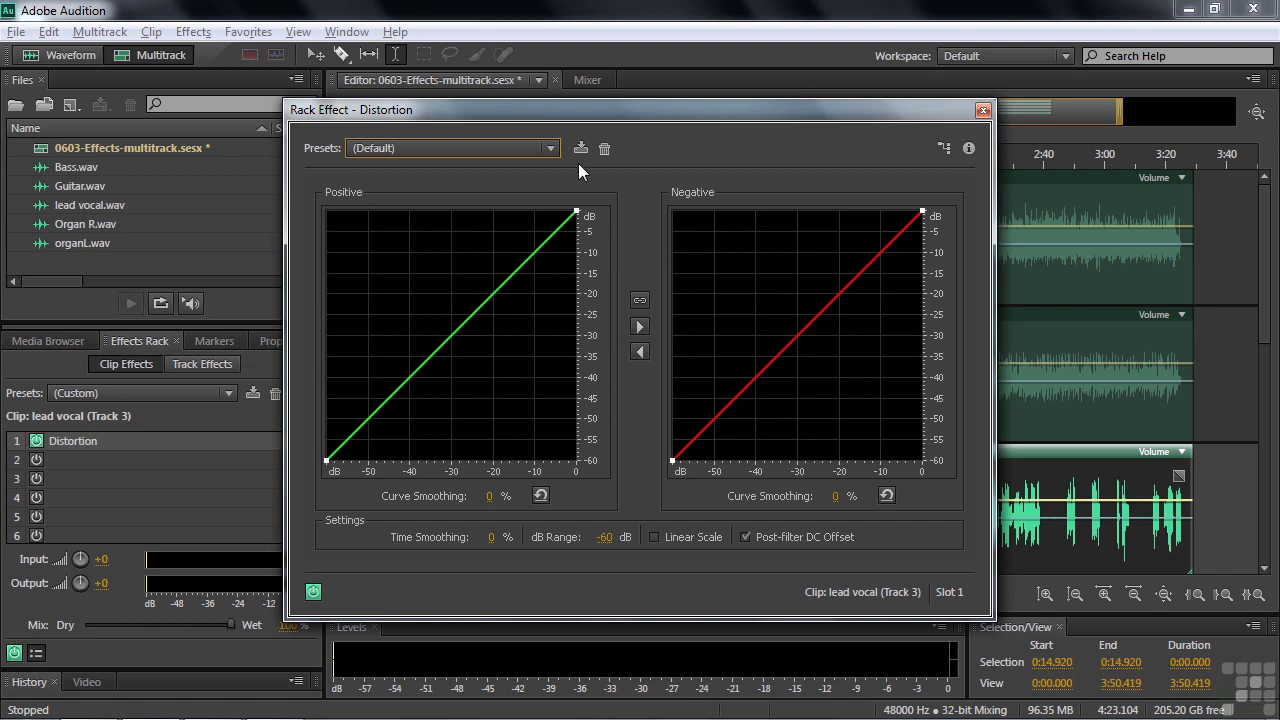
- Reposition the Distortion window and try bending the positive and negative curves during playback
{"action": "left_click_drag", "start_coordinate": [616, 109], "coordinate": [863, 73]}
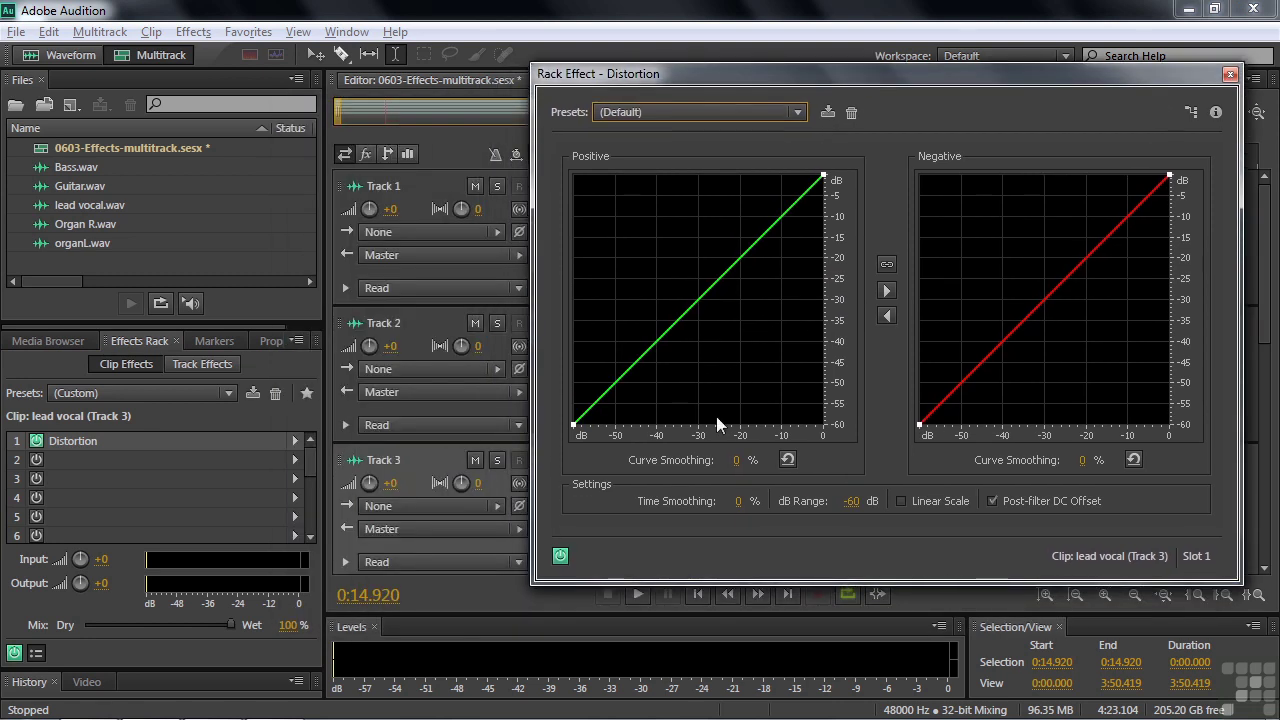
{"action": "left_click_drag", "start_coordinate": [763, 66], "coordinate": [932, 75]}
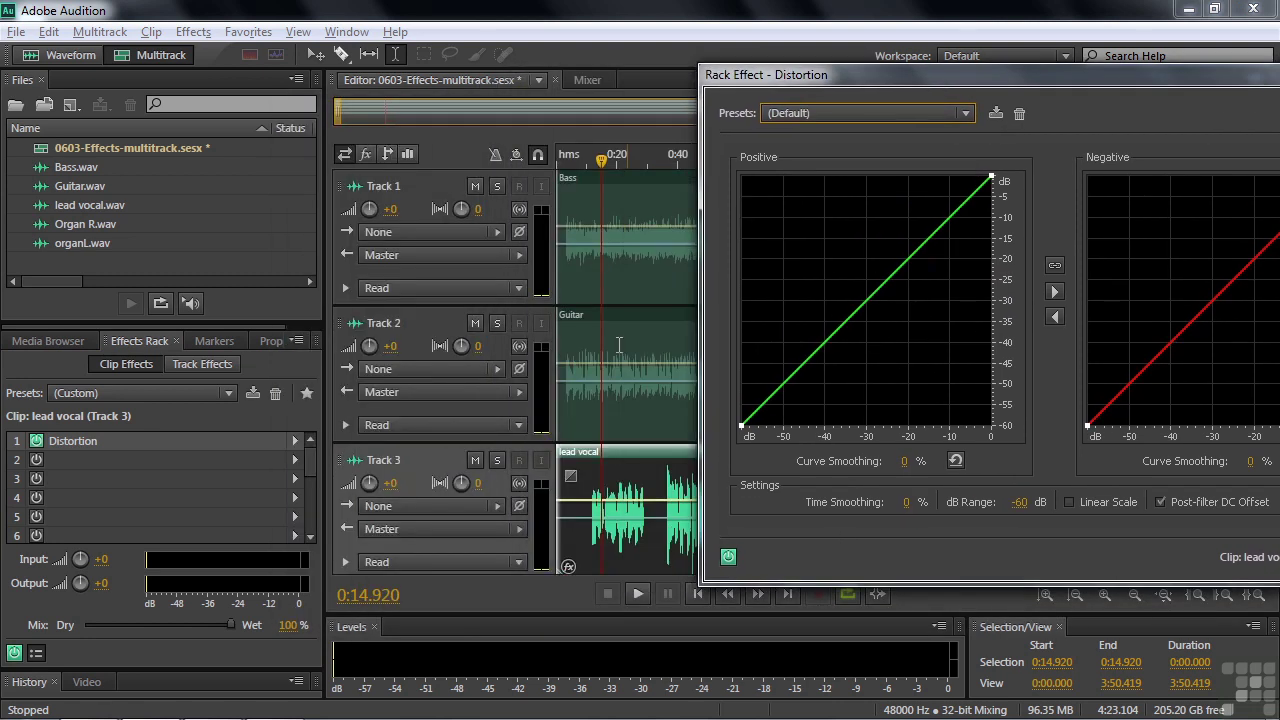
{"action": "left_click_drag", "start_coordinate": [1013, 78], "coordinate": [746, 85]}
{"action": "key", "text": "space"}
{"action": "left_click_drag", "start_coordinate": [596, 307], "coordinate": [551, 277]}
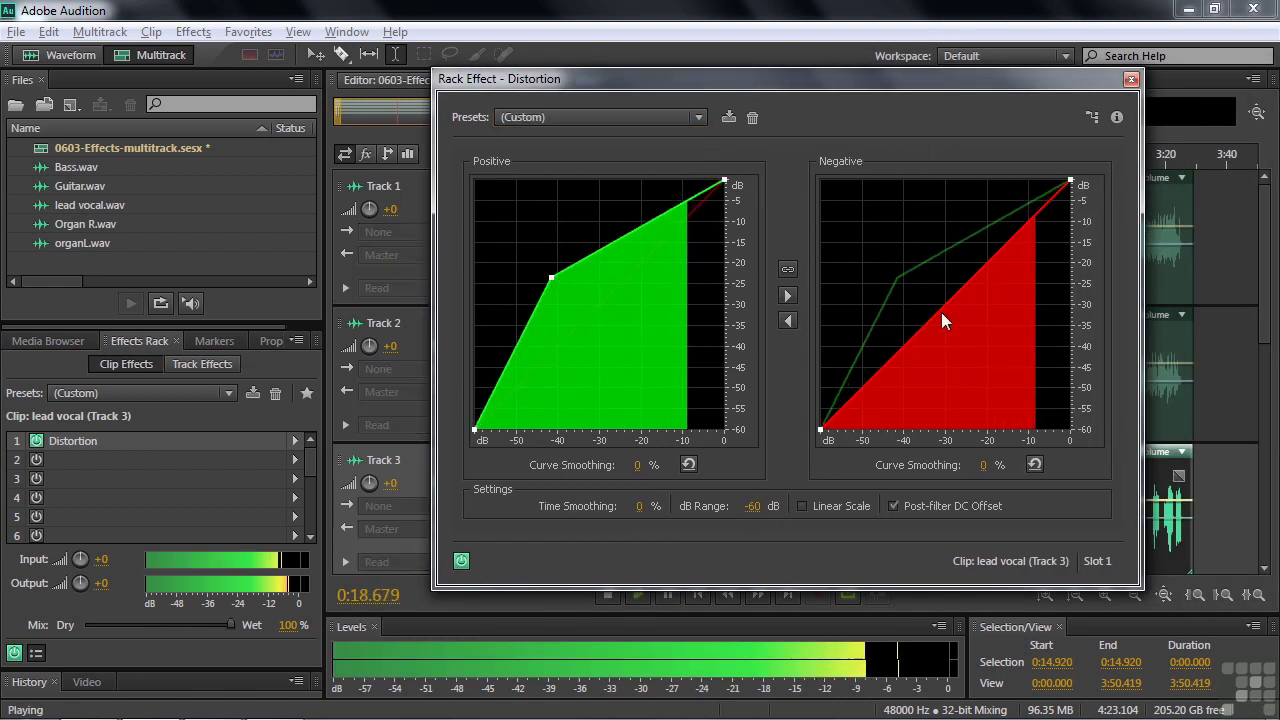
{"action": "left_click_drag", "start_coordinate": [943, 313], "coordinate": [995, 394]}
{"action": "key", "text": "space"}
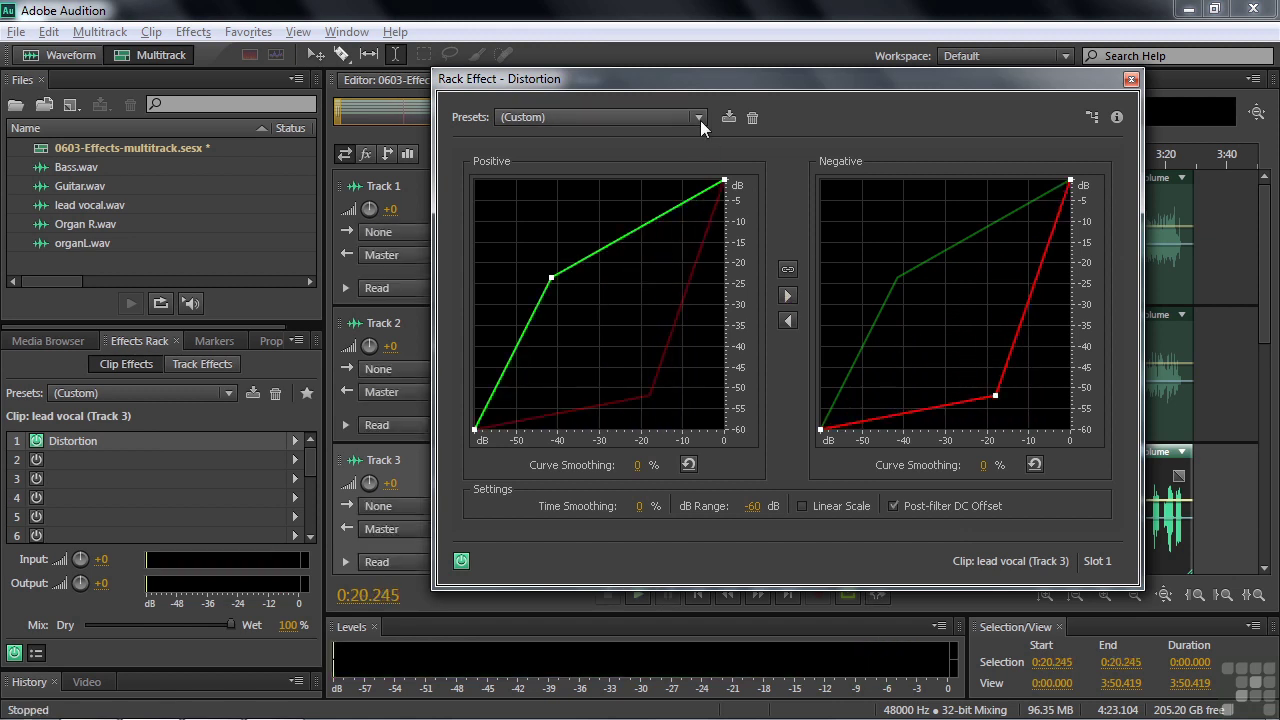
- Load the Snakeskin preset and raise its -30 dB positive curve point, previewing each change
{"action": "left_click", "coordinate": [699, 117]}
{"action": "left_click", "coordinate": [566, 300]}
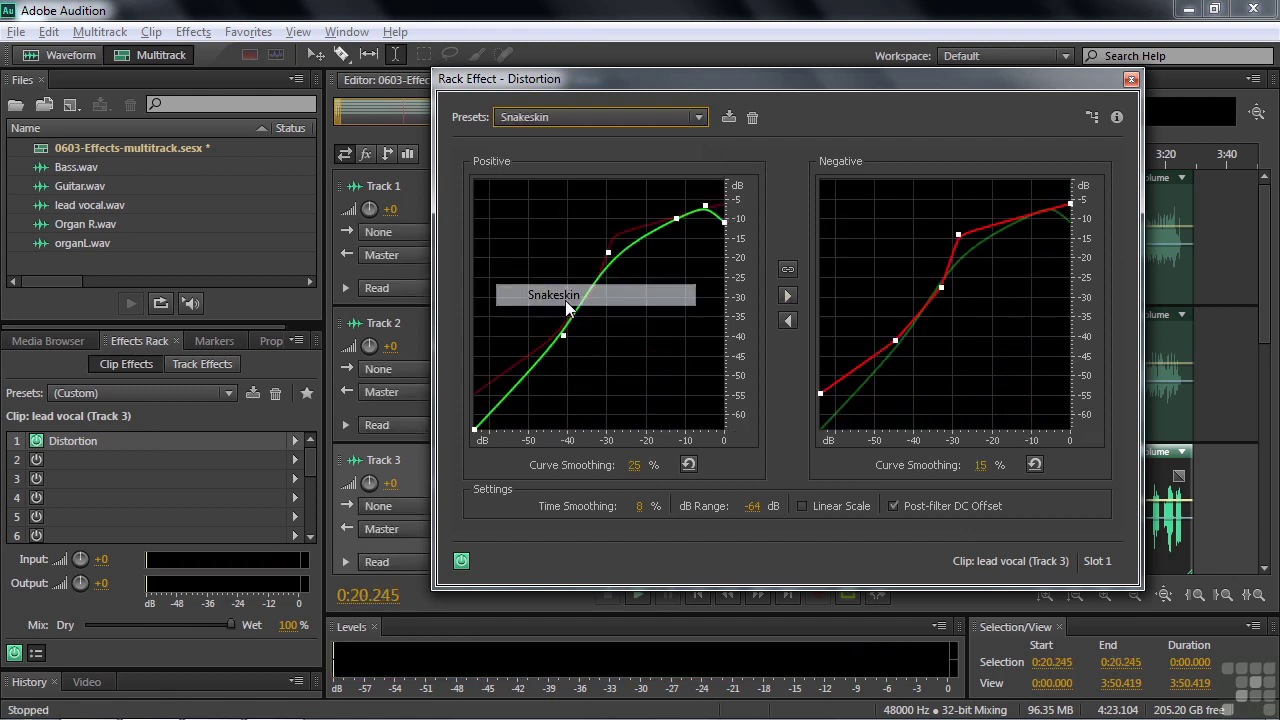
{"action": "key", "text": "space"}
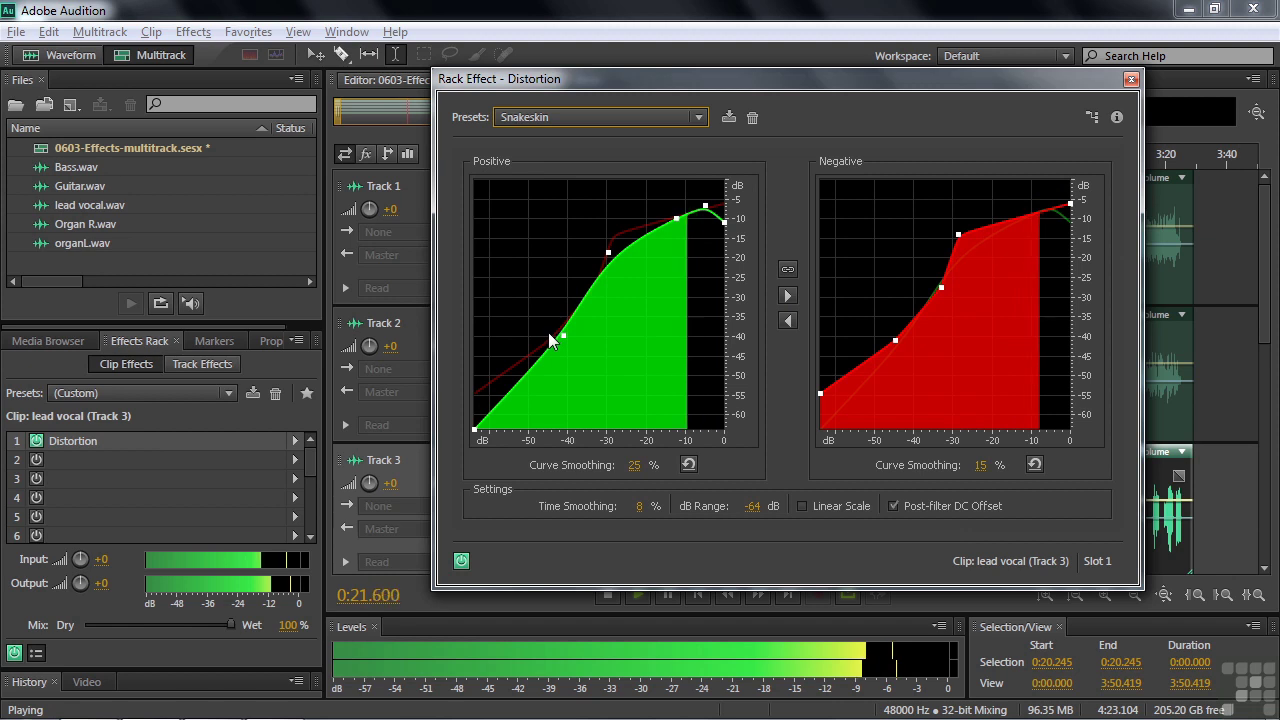
{"action": "key", "text": "space"}
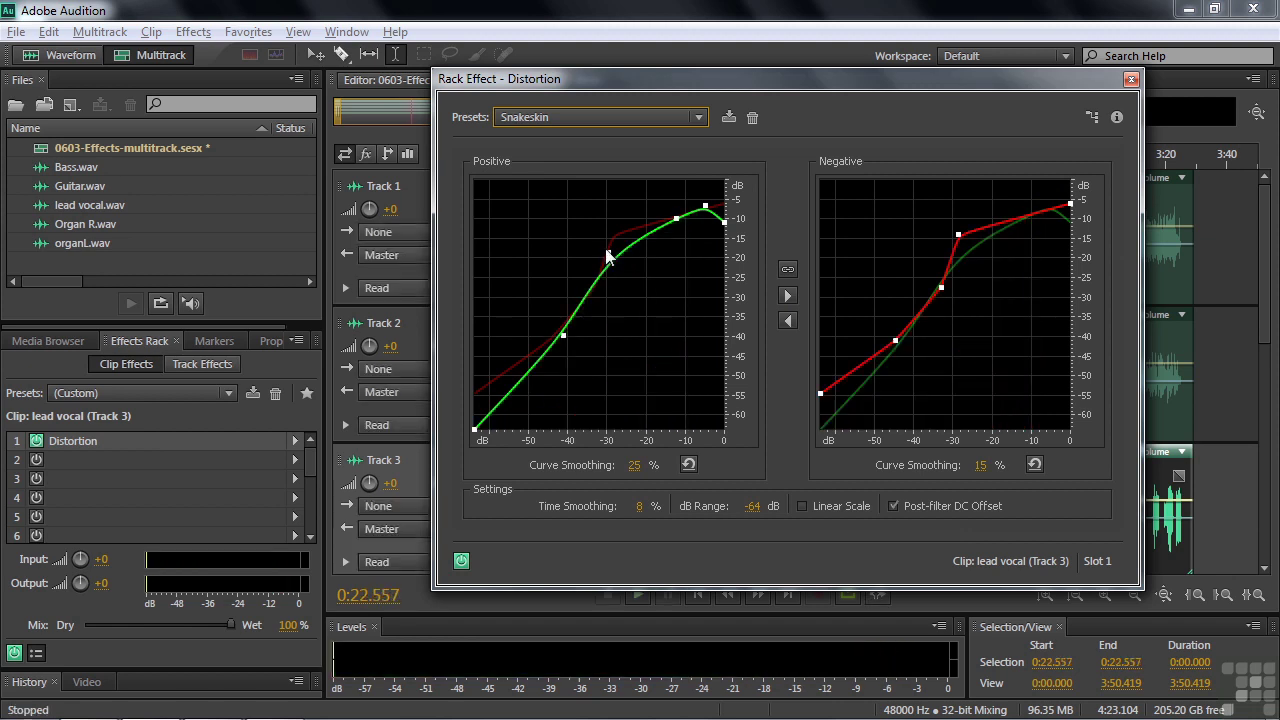
{"action": "left_click_drag", "start_coordinate": [607, 253], "coordinate": [577, 235]}
{"action": "key", "text": "space"}
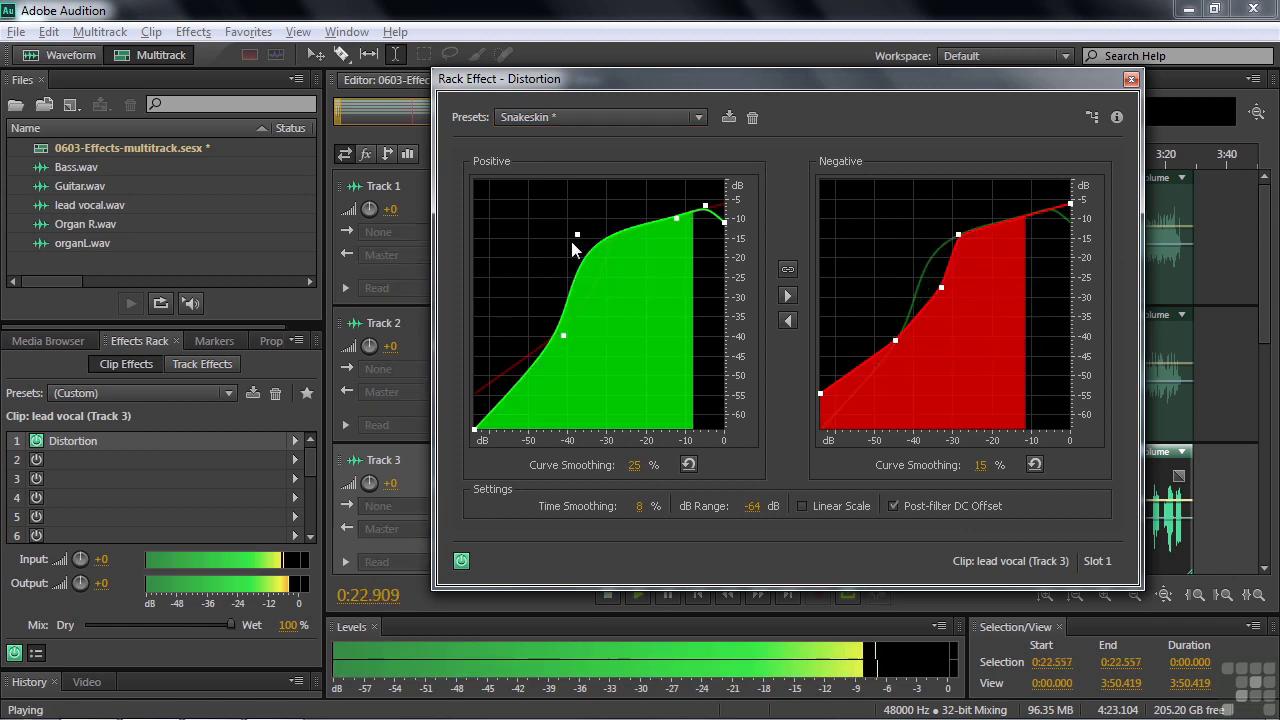
{"action": "key", "text": "space"}
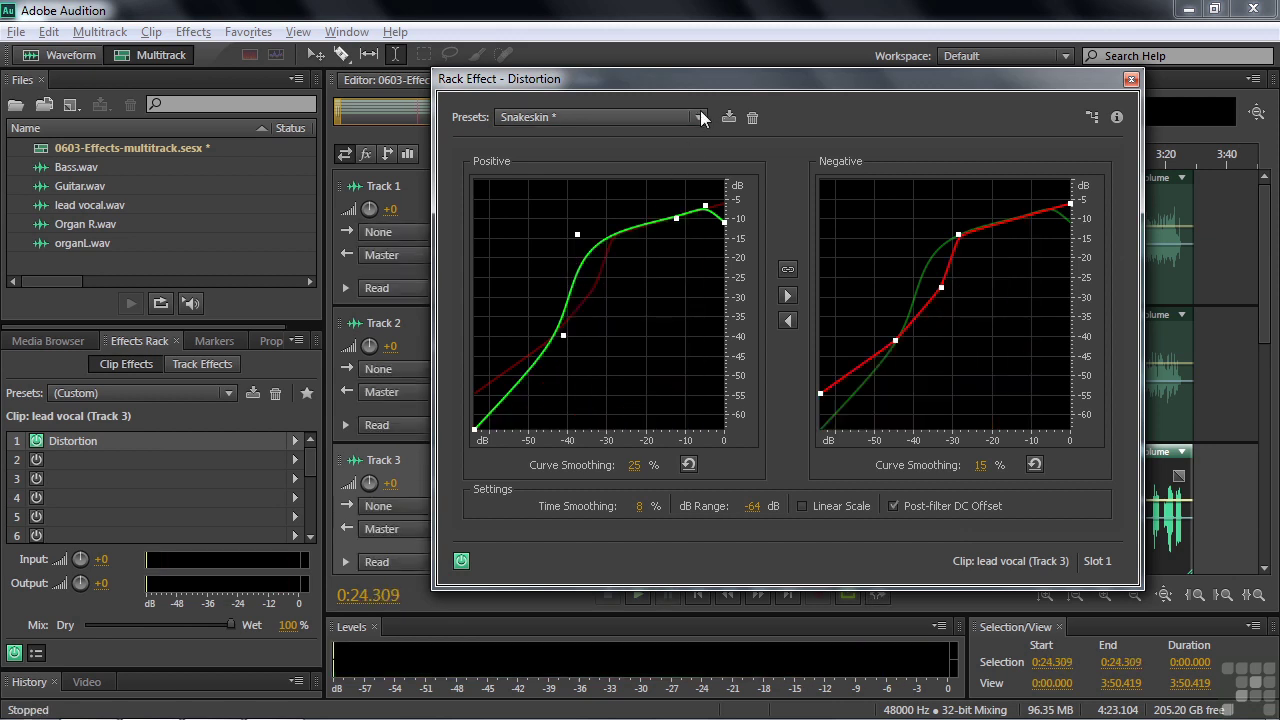
- Close Distortion, return to Track 3's track effects showing Studio Reverb, and preview playback
{"action": "left_click", "coordinate": [1131, 79]}
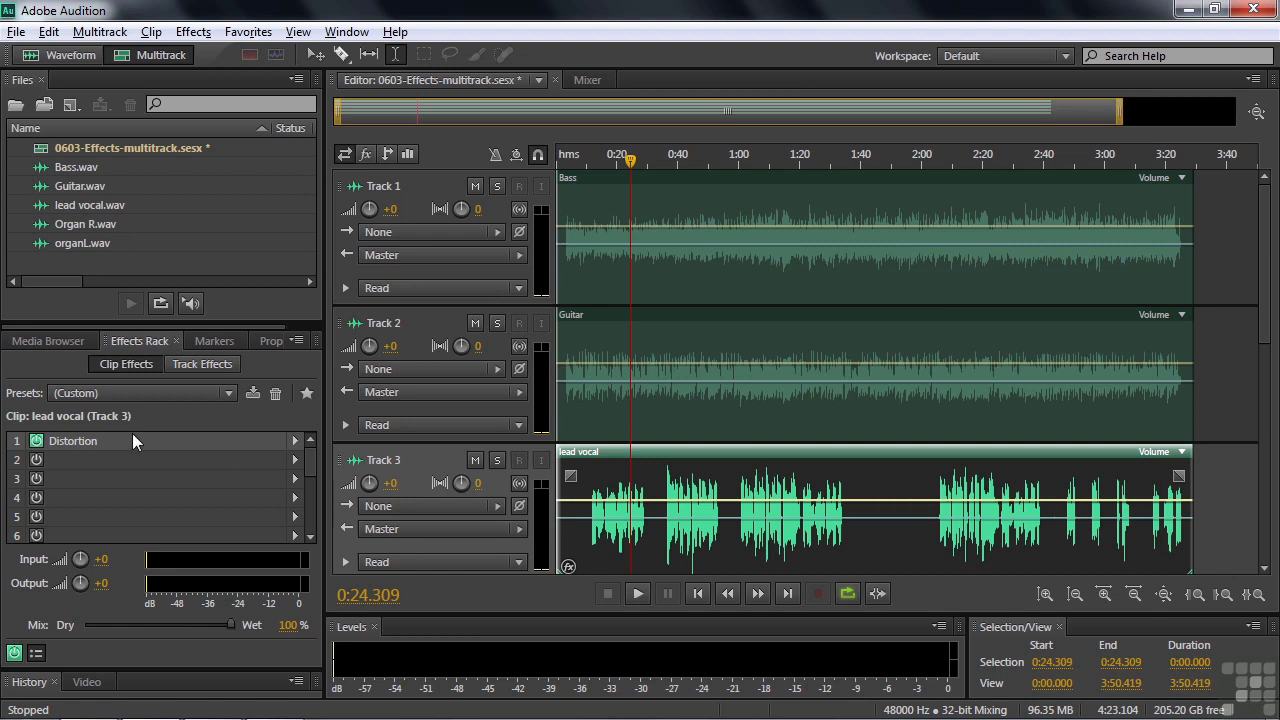
{"action": "left_click", "coordinate": [193, 364]}
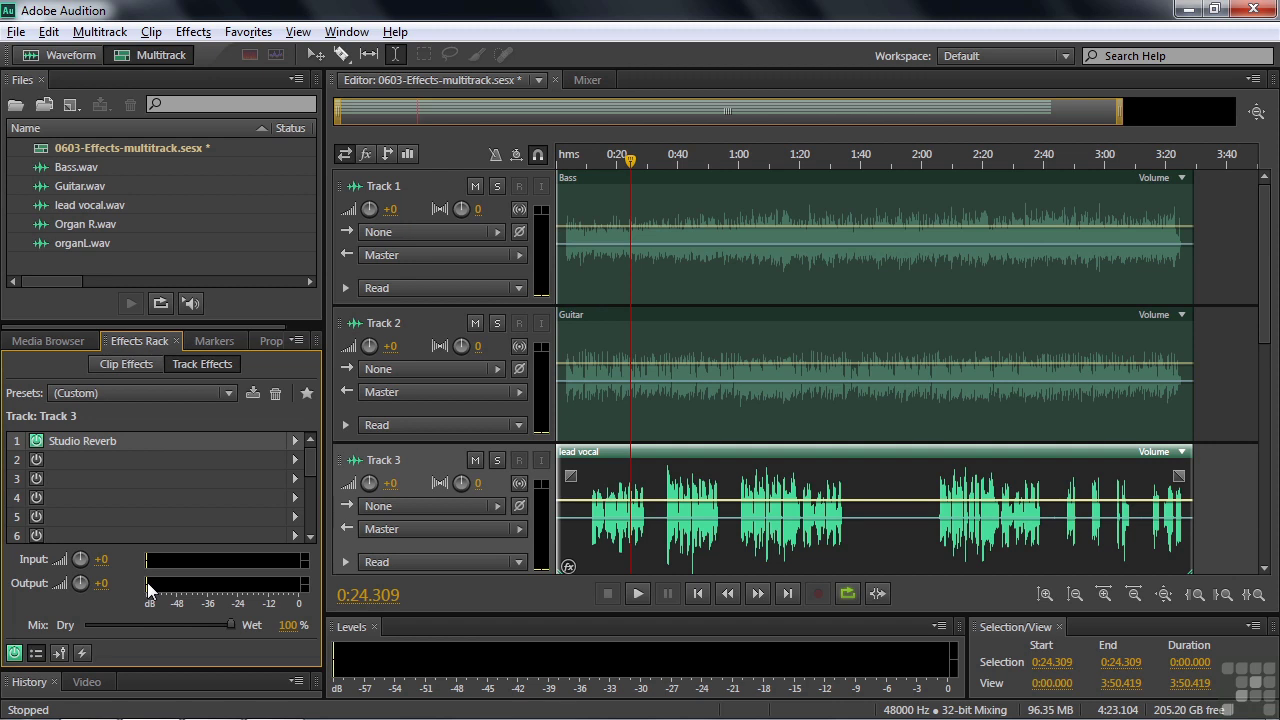
{"action": "key", "text": "space"}
{"action": "key", "text": "space"}
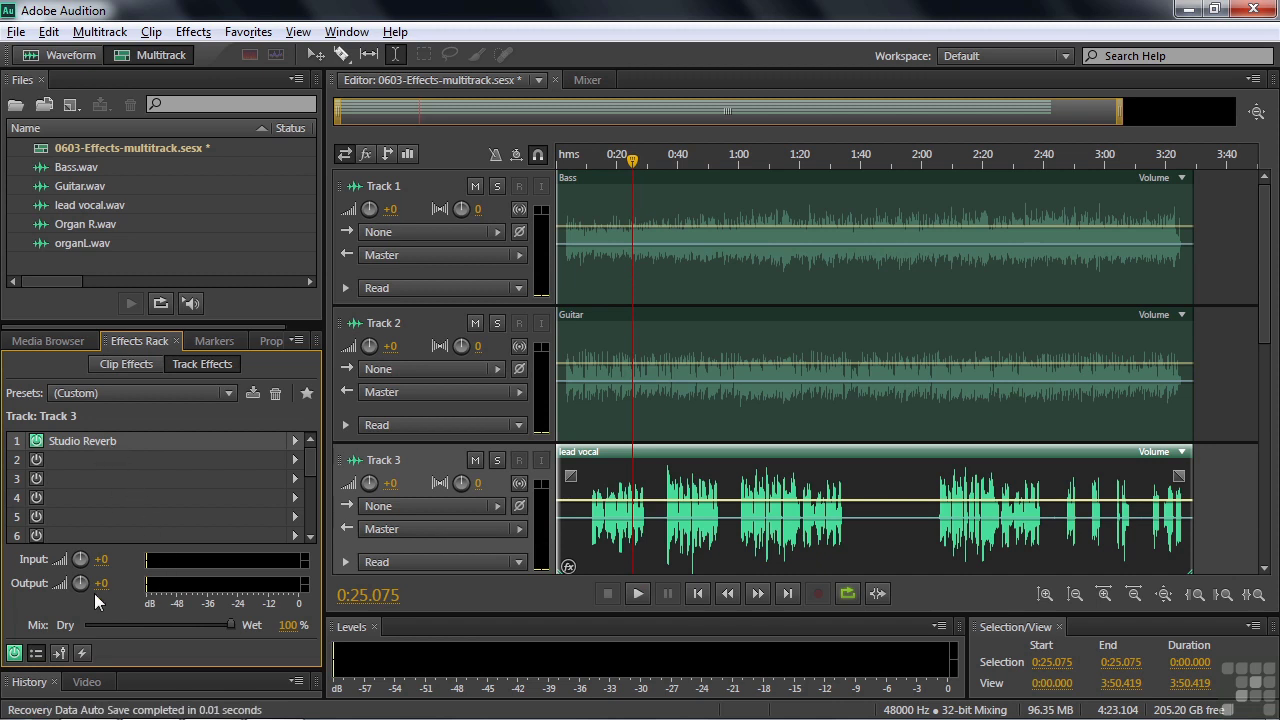
{"action": "key", "text": "space"}
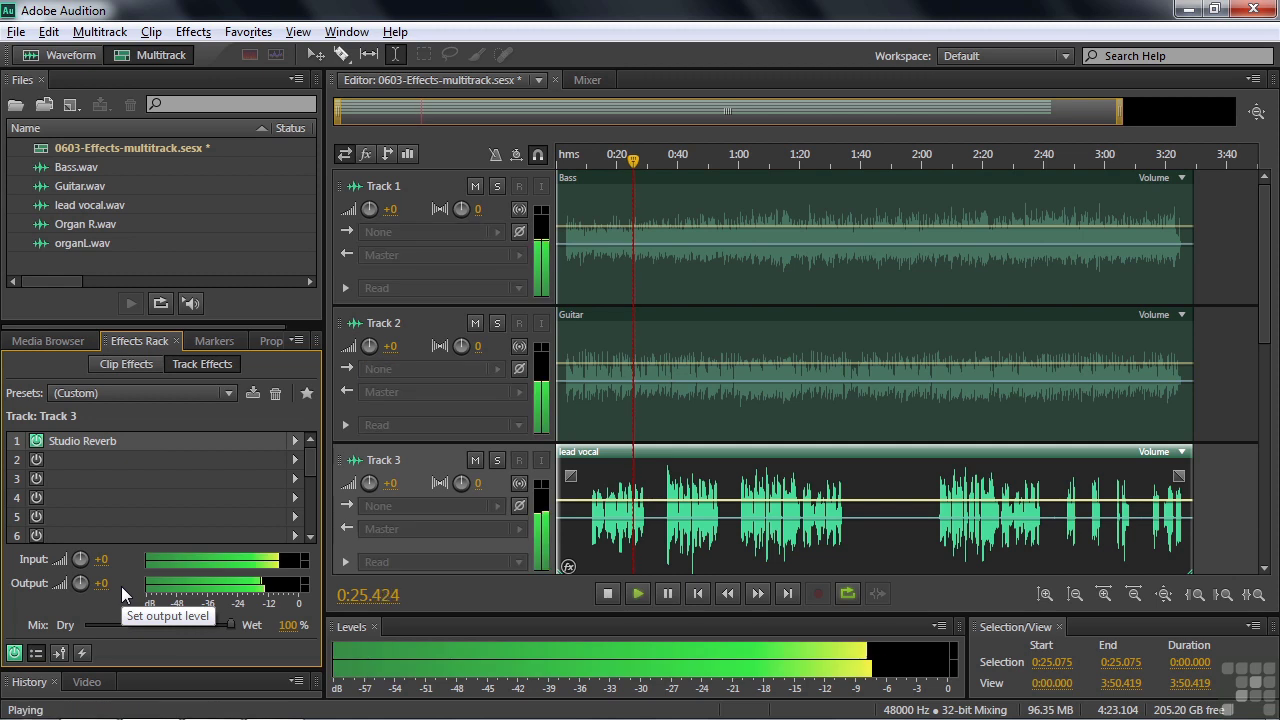
{"action": "key", "text": "space"}
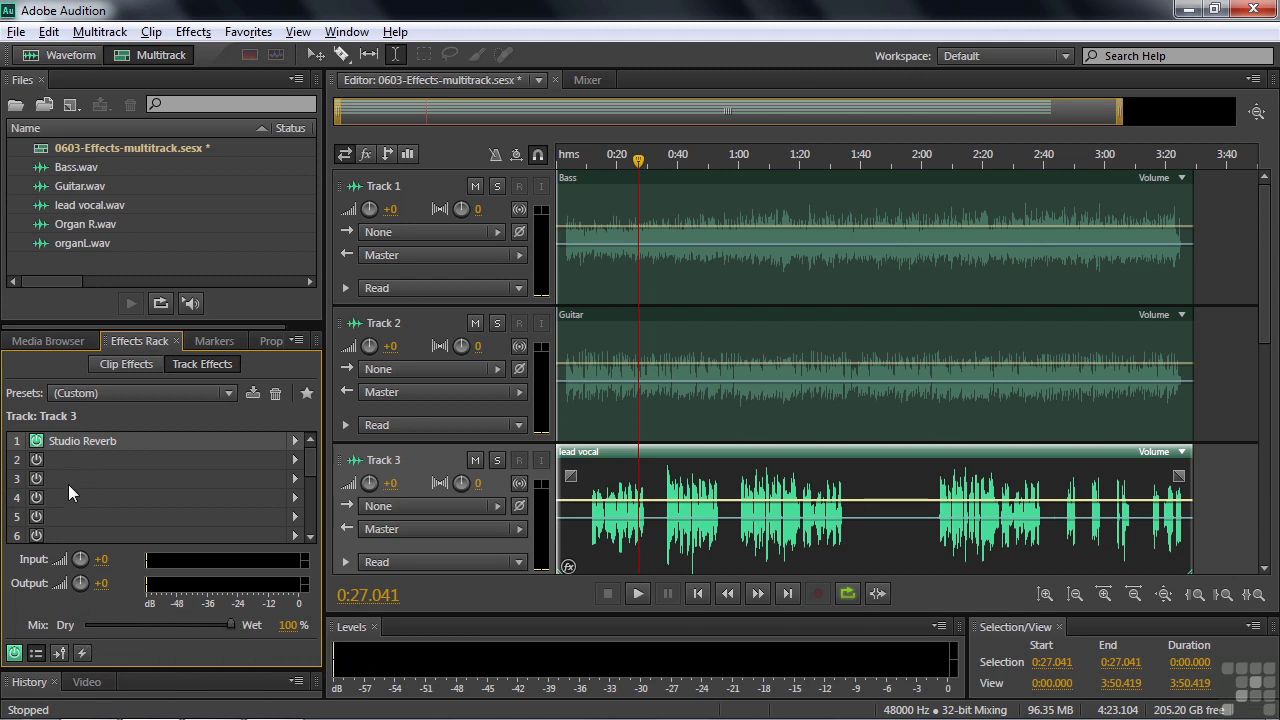
- Drop the Wet level in Track 3's Studio Reverb from 84.2% to 79.4%
{"action": "double_click", "coordinate": [67, 439]}
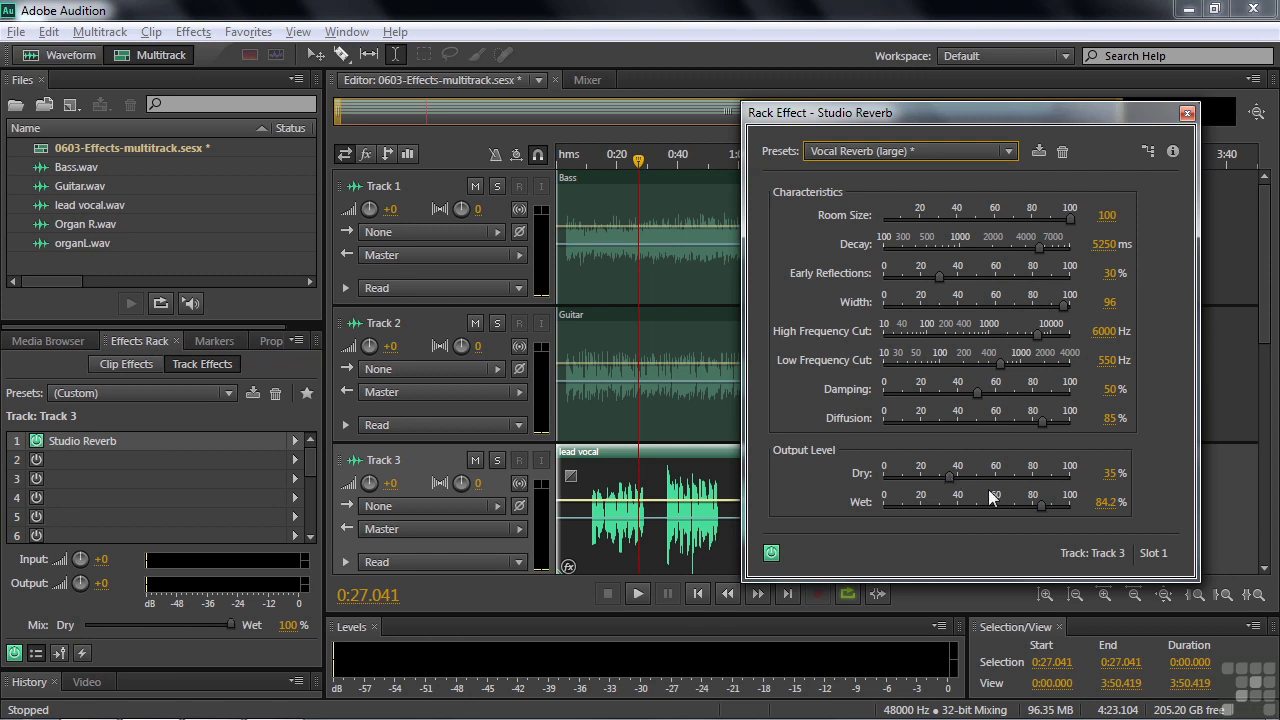
{"action": "left_click_drag", "start_coordinate": [1041, 504], "coordinate": [1033, 504]}
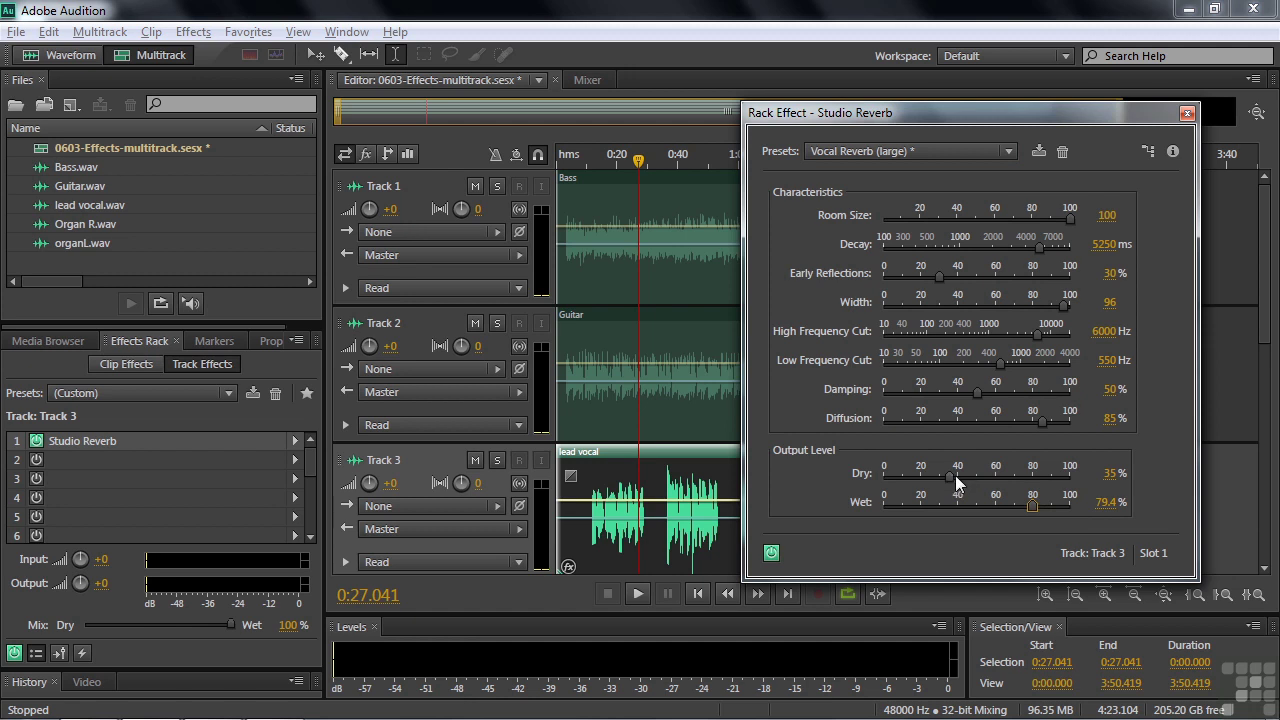
{"action": "left_click", "coordinate": [1187, 113]}
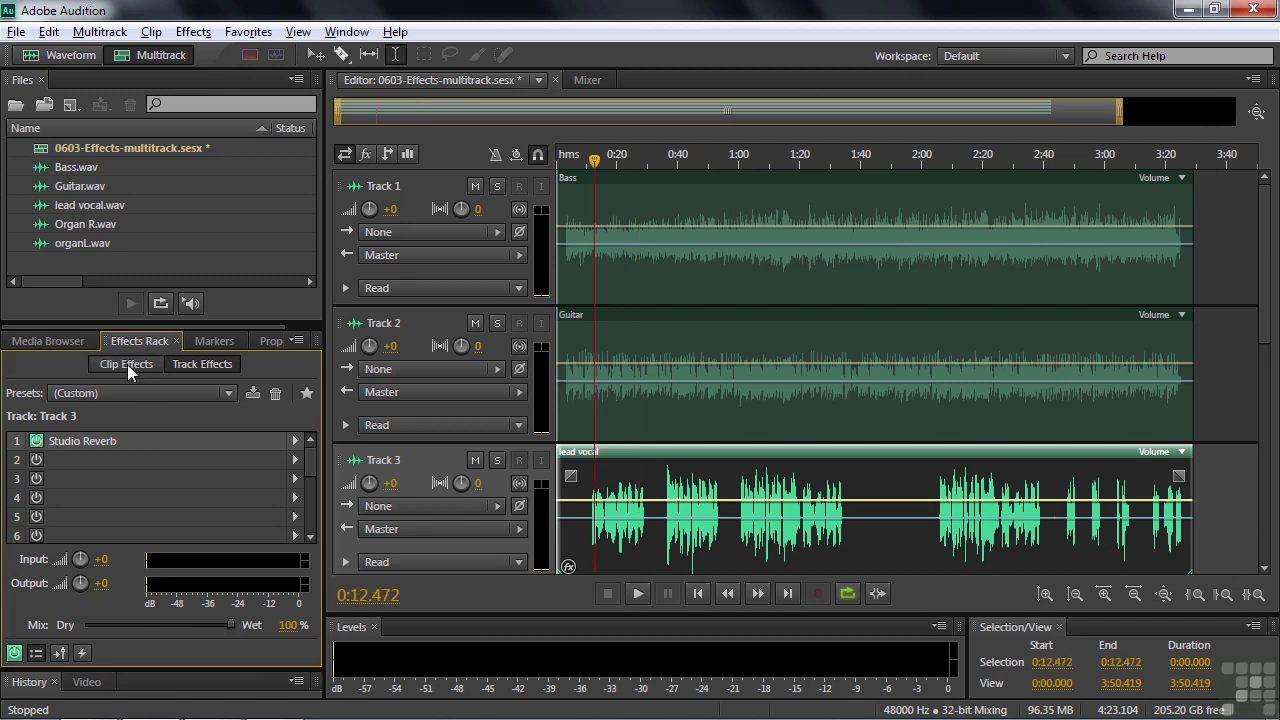
- Bypass the Distortion effect on the lead vocal clip
{"action": "left_click", "coordinate": [127, 364]}
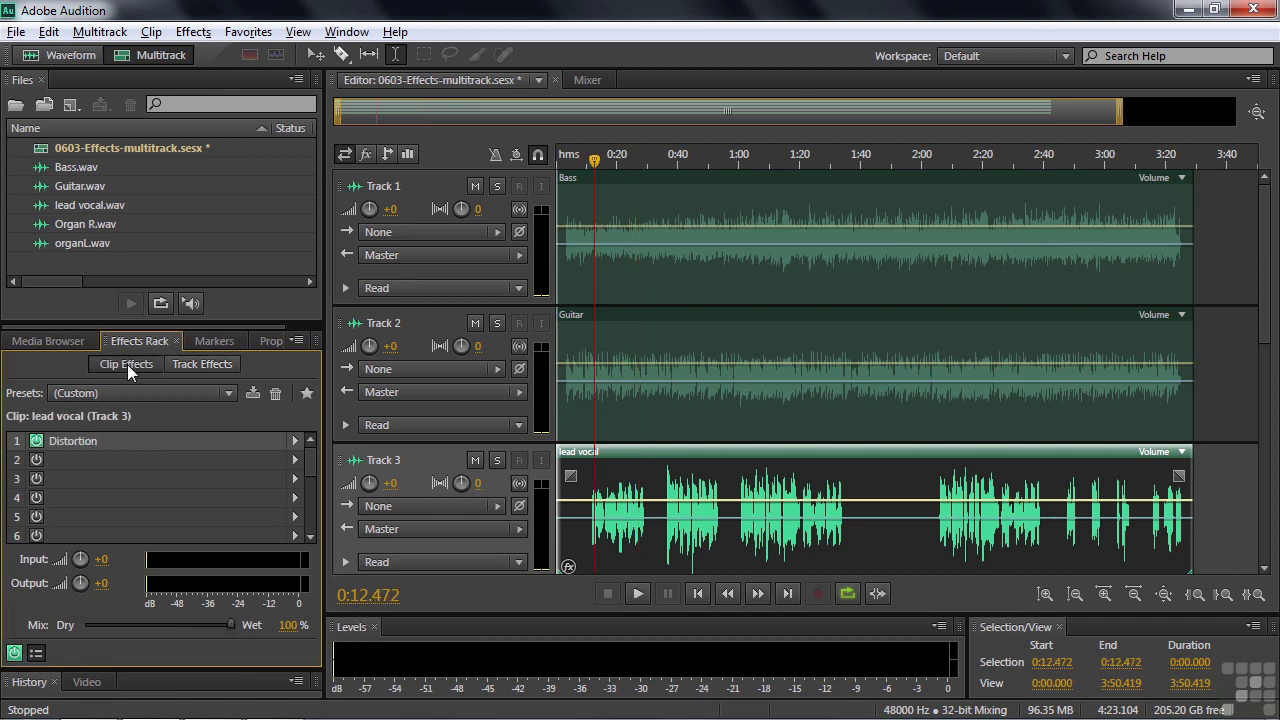
{"action": "left_click", "coordinate": [36, 442]}
{"action": "left_click", "coordinate": [185, 364]}
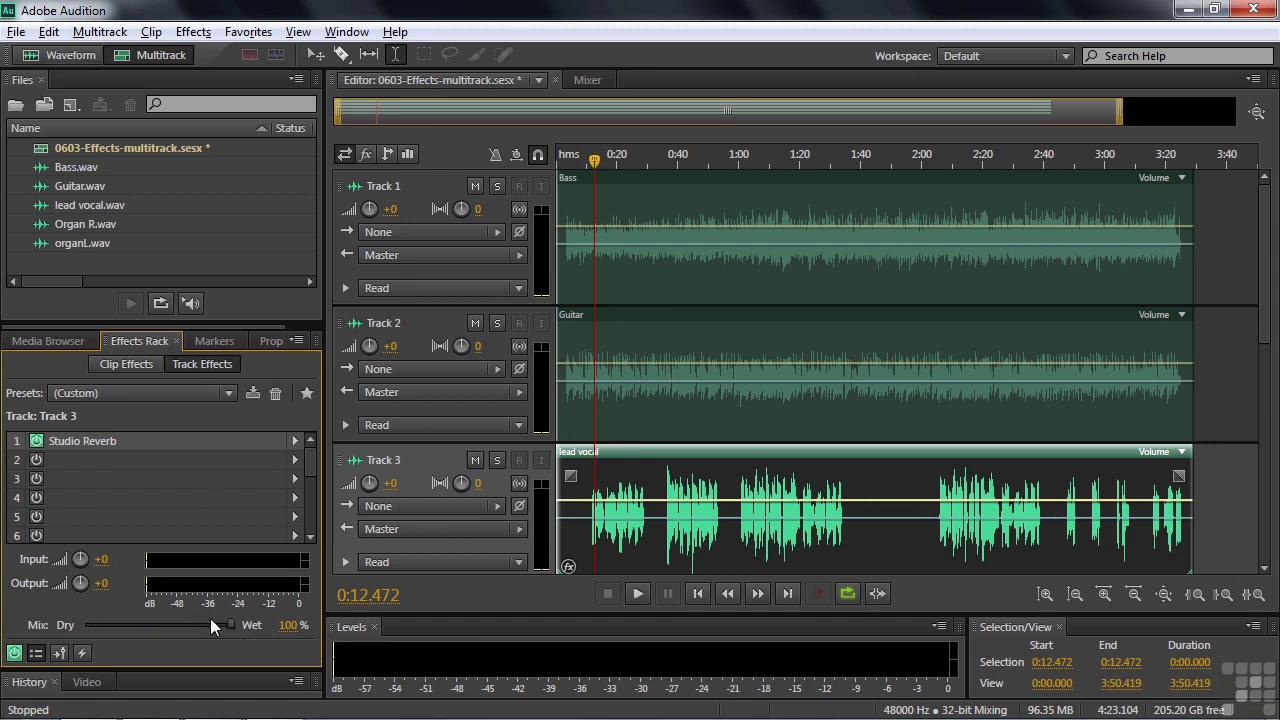
- While playing back, set Track 3's track effects mix to 48% wet
{"action": "key", "text": "space"}
{"action": "left_click_drag", "start_coordinate": [229, 623], "coordinate": [153, 625]}
{"action": "key", "text": "space"}
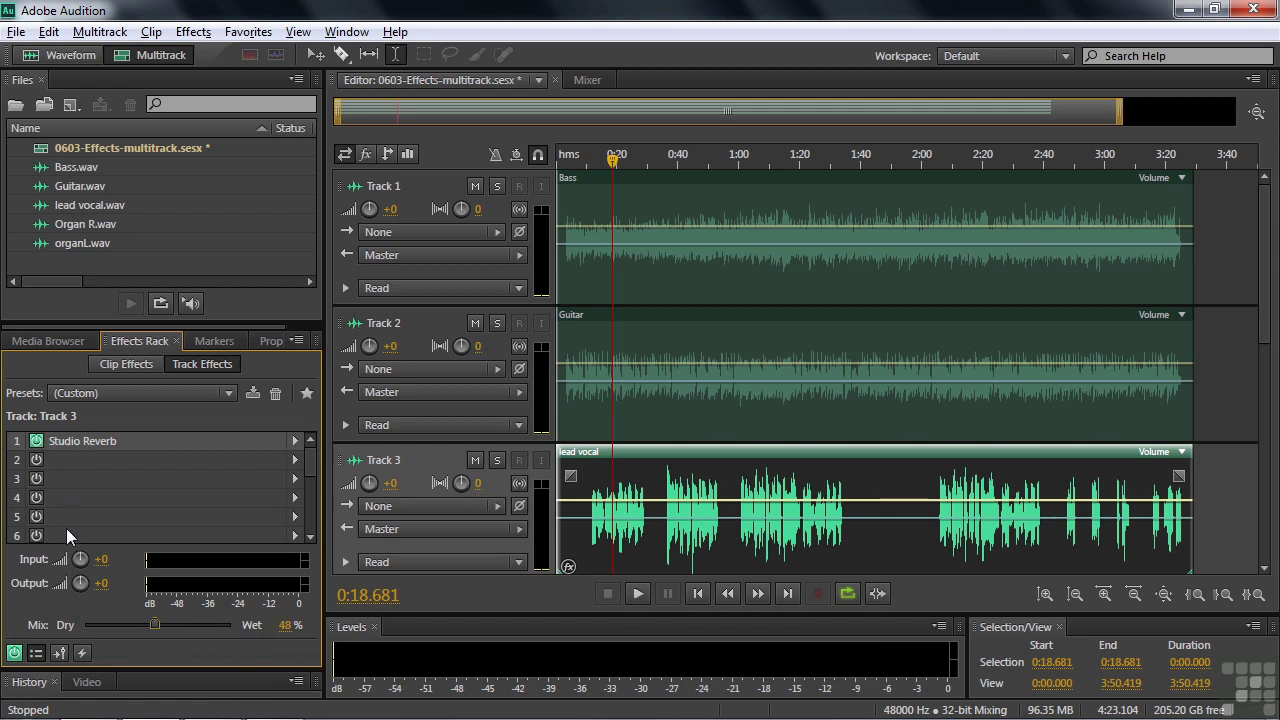